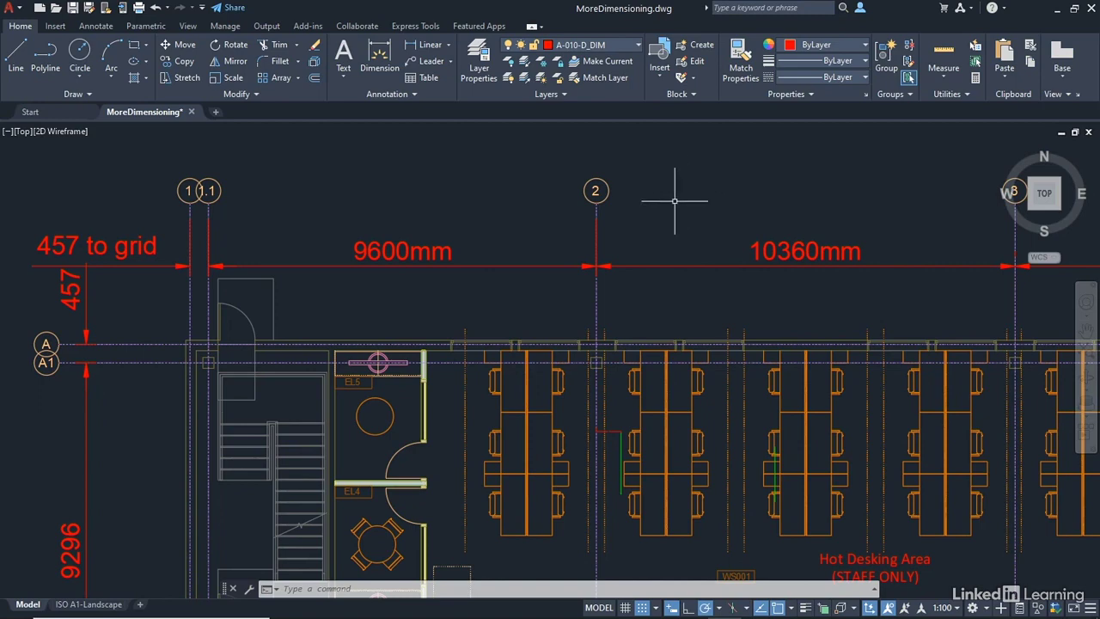
Zoom to extents, then zoom and pan onto the bottom wall's lower-left corner near grids D and E.
middle_click(674, 201)
middle_click(675, 201)
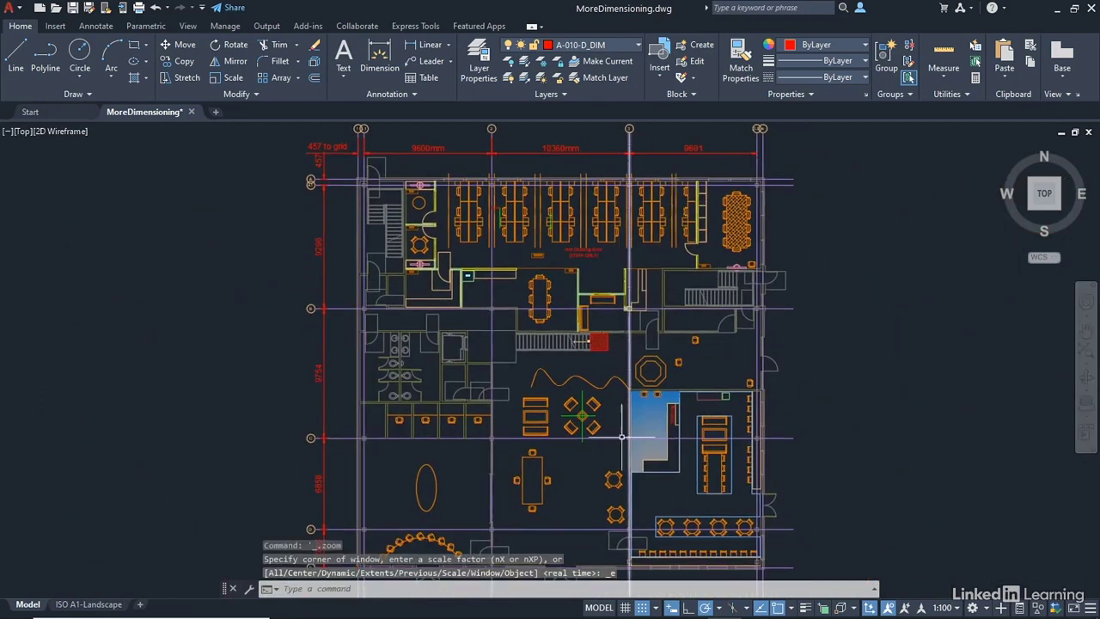
middle_click_drag(573, 499, 592, 289)
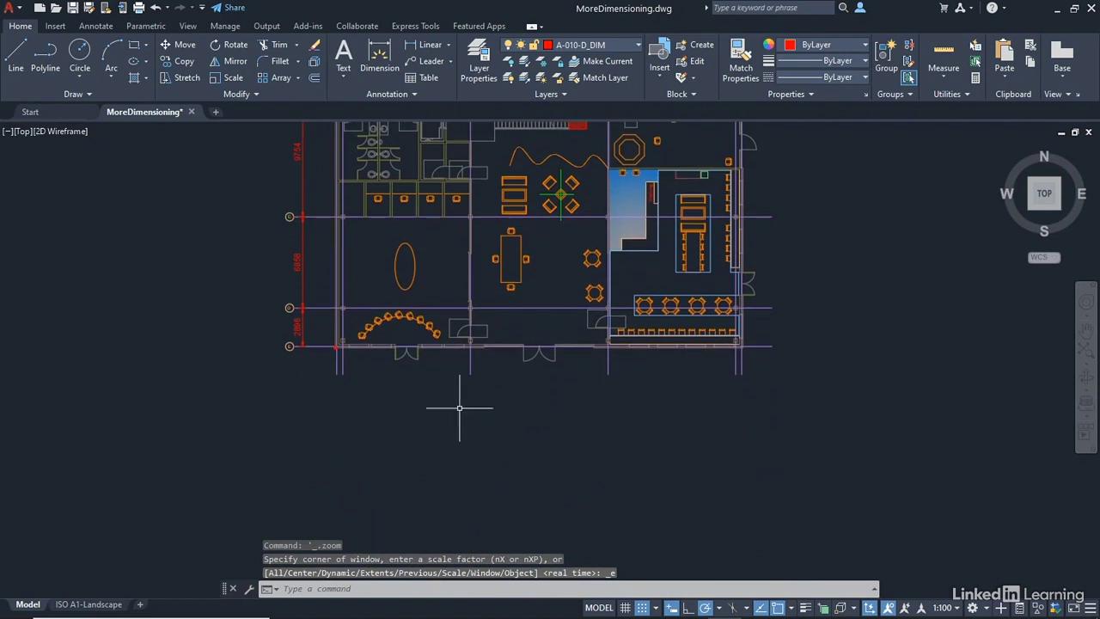
scroll(372, 408, "up", 2)
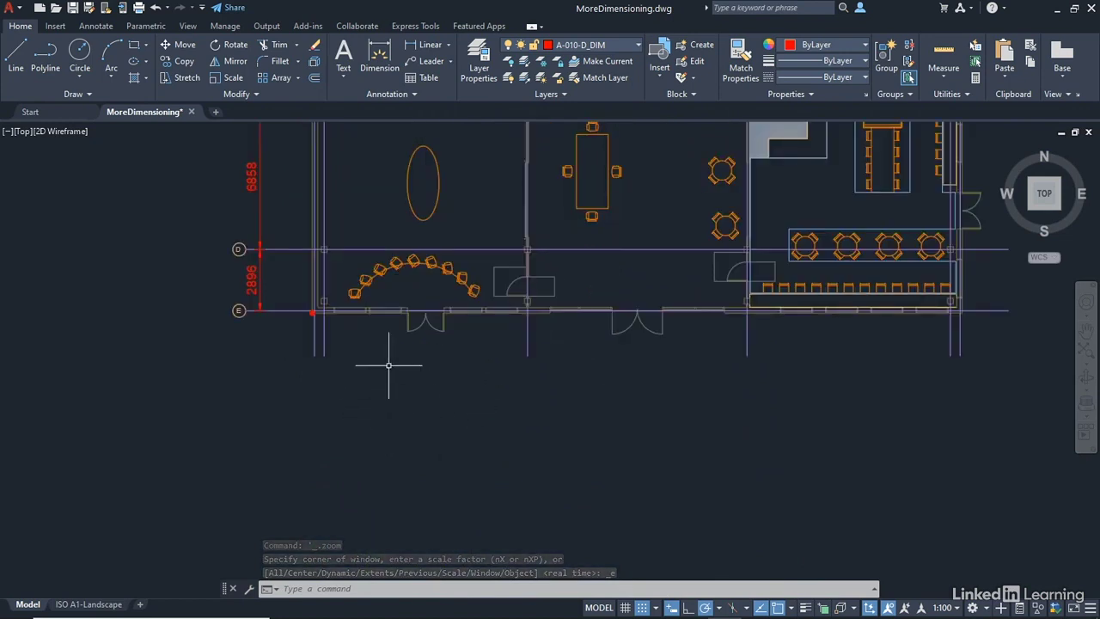
scroll(432, 373, "up", 2)
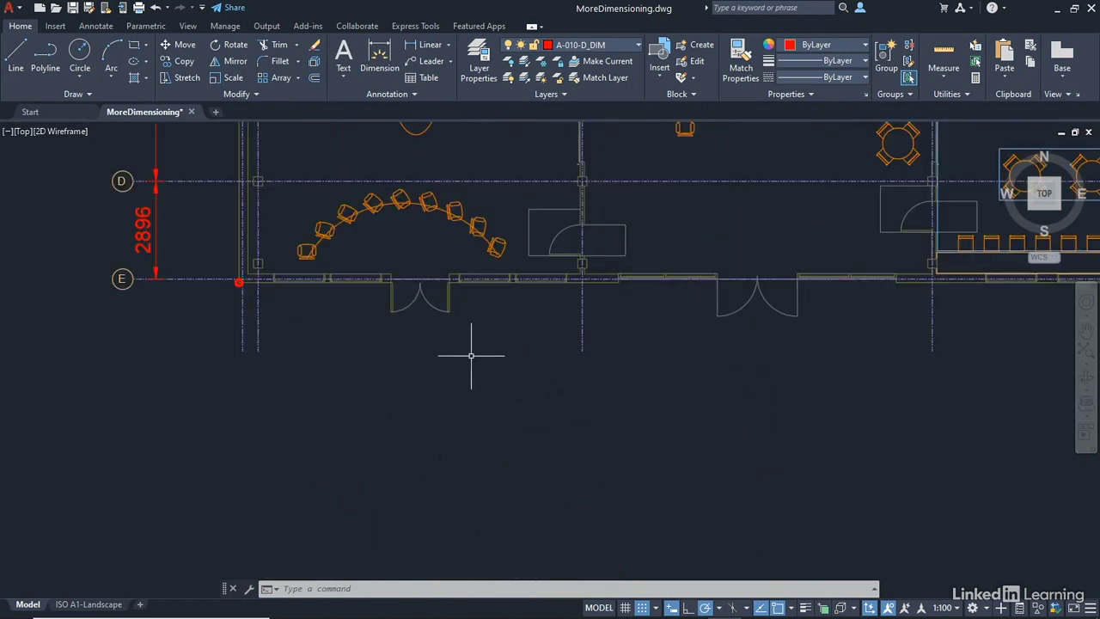
middle_click_drag(396, 395, 378, 366)
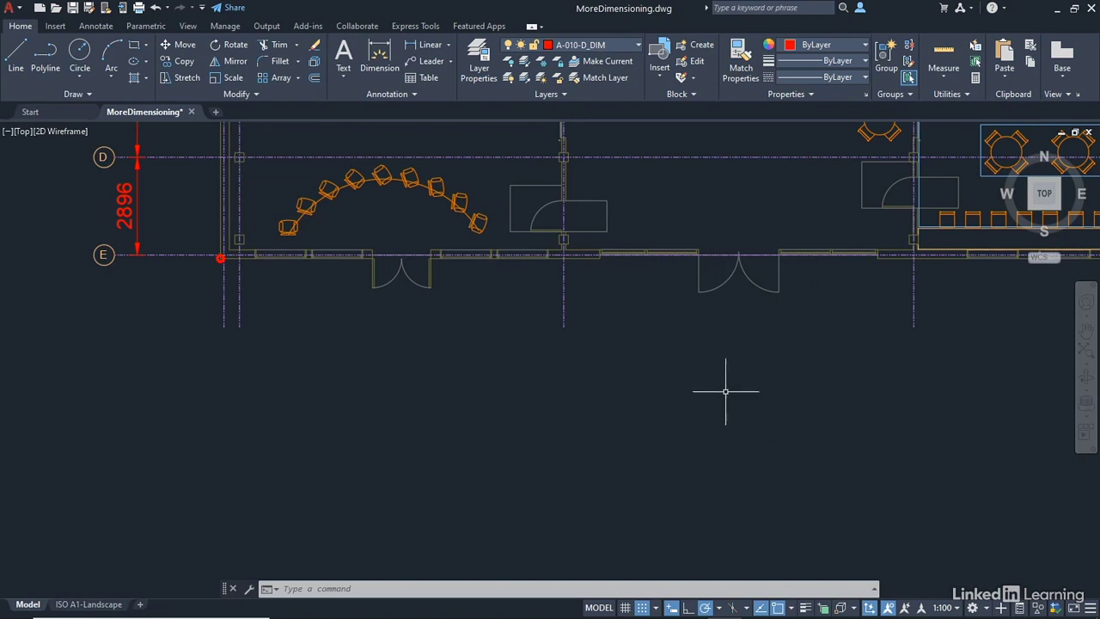
Show the Annotate tab's Continue and Baseline dimension options, then cancel the command.
left_click(96, 26)
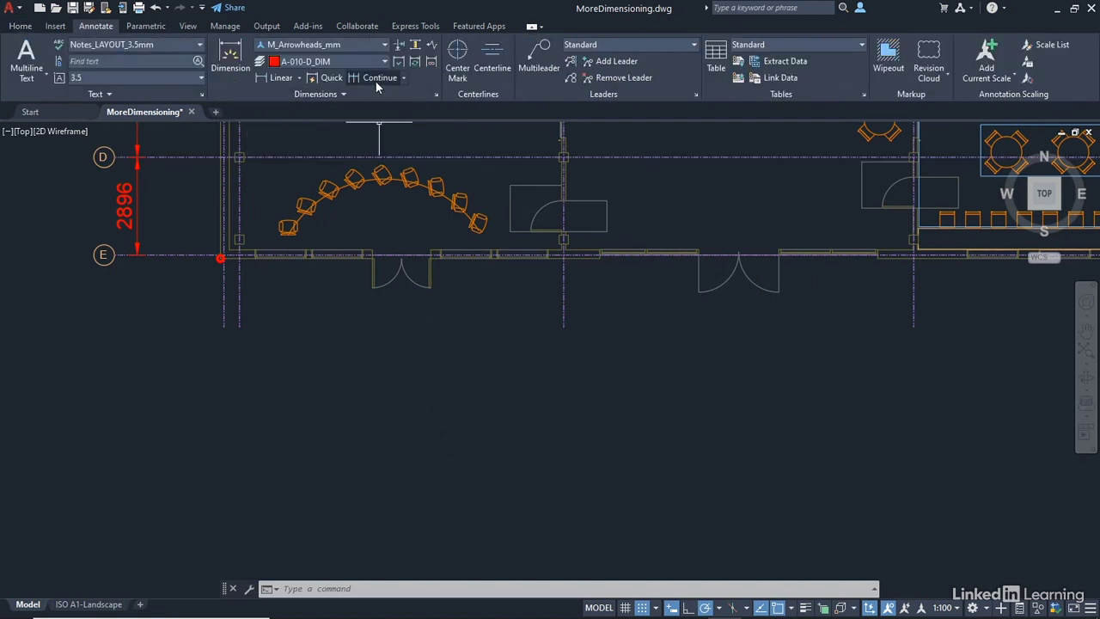
left_click(403, 78)
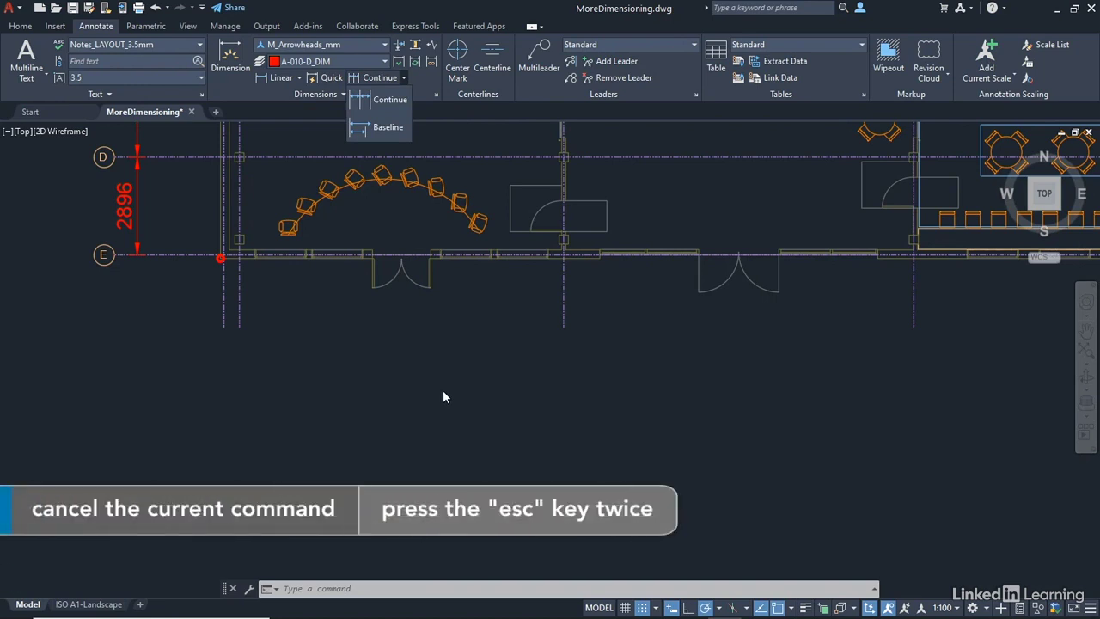
key("Escape")
key("Escape")
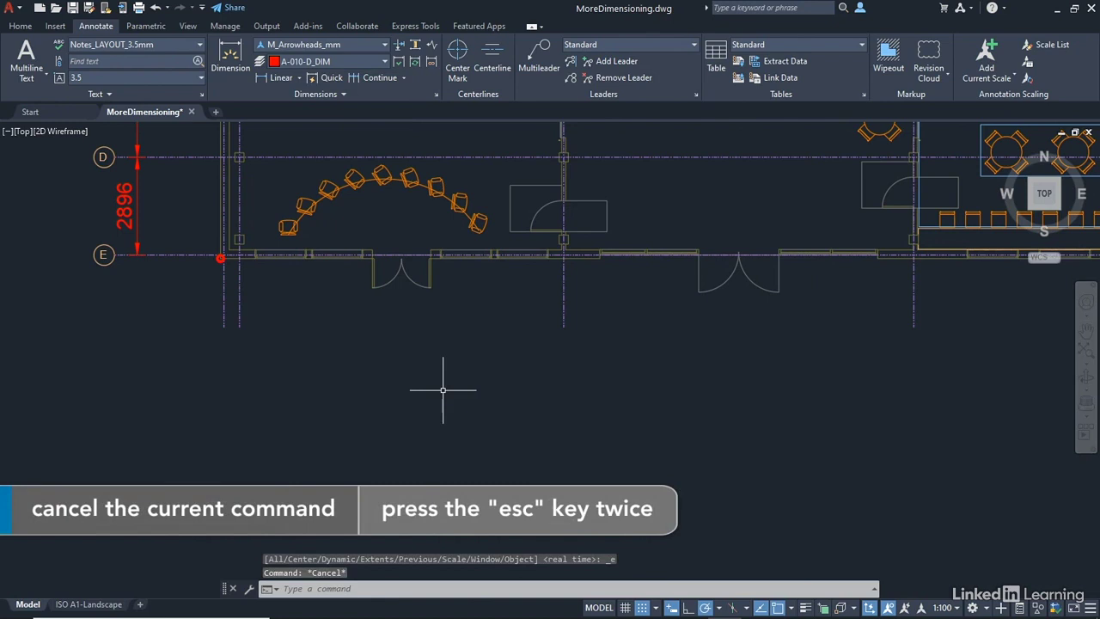
Draw a 9601 linear dimension from the left wall endpoint to the next column line, placed below the wall.
left_click(298, 78)
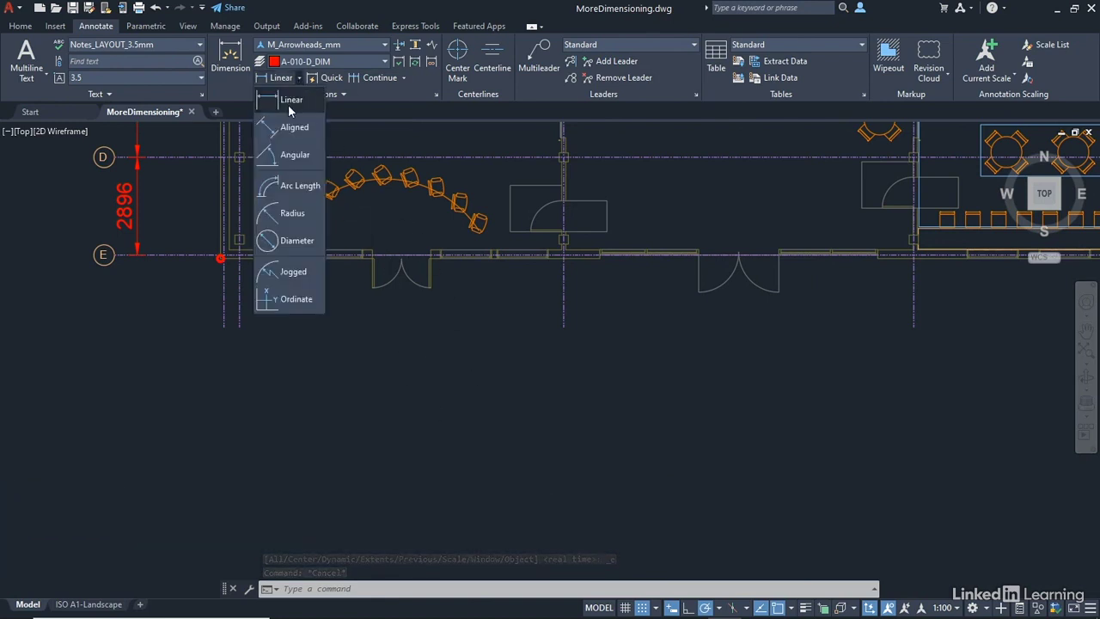
left_click(288, 102)
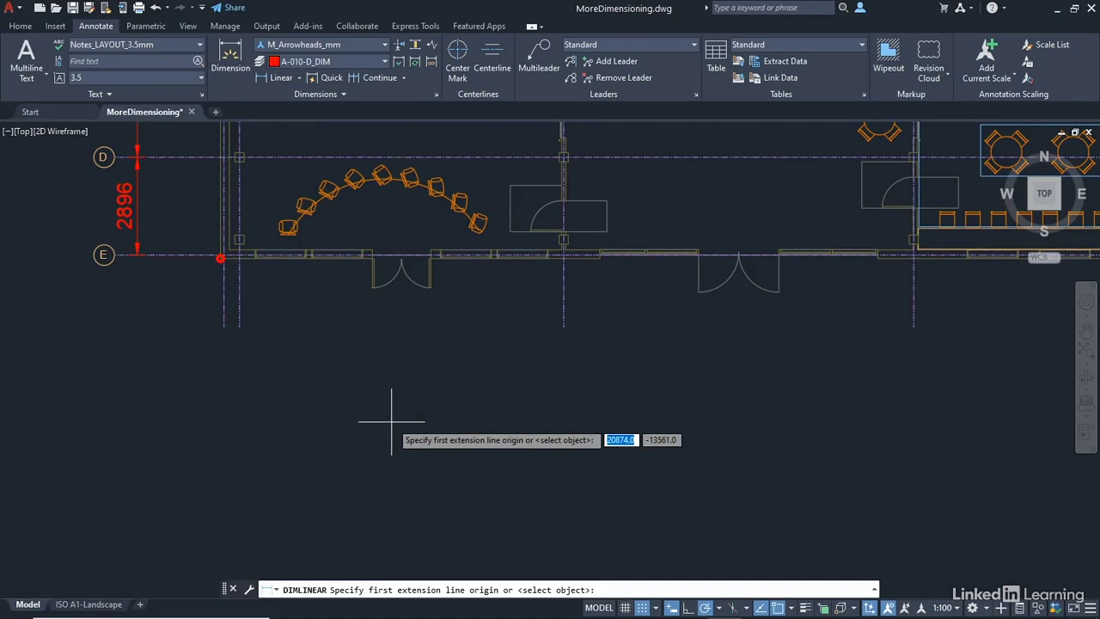
left_click(241, 327)
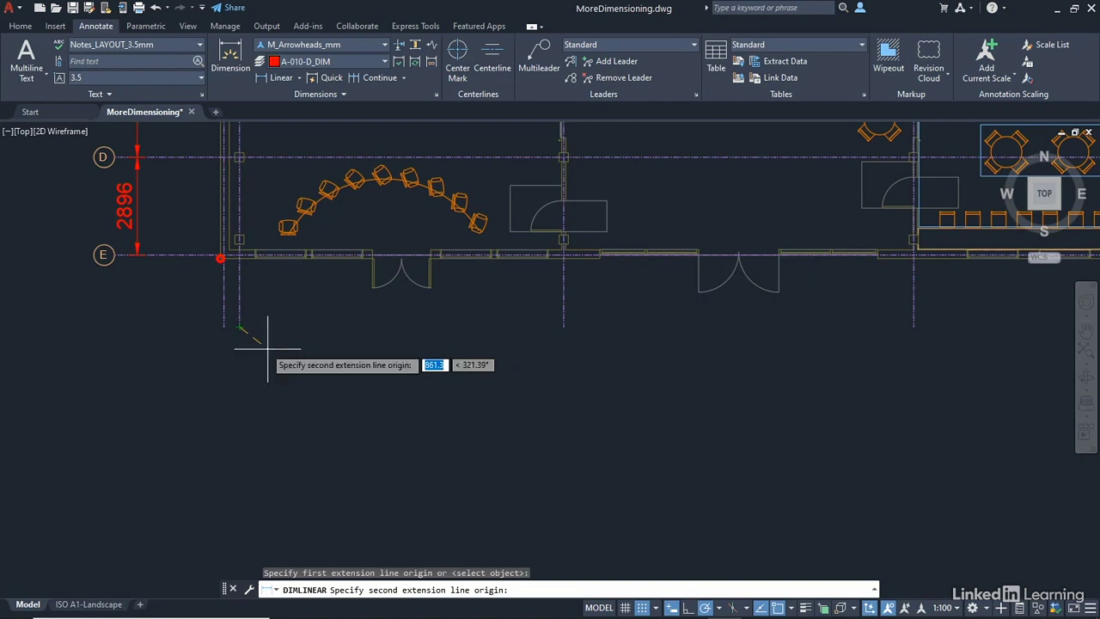
left_click(563, 327)
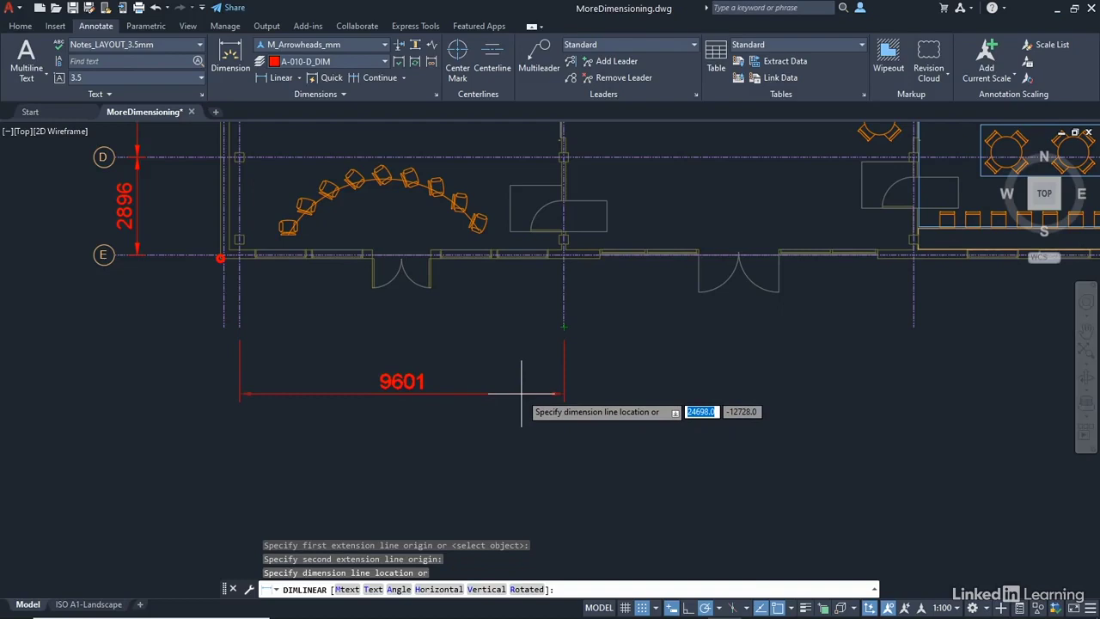
left_click(521, 393)
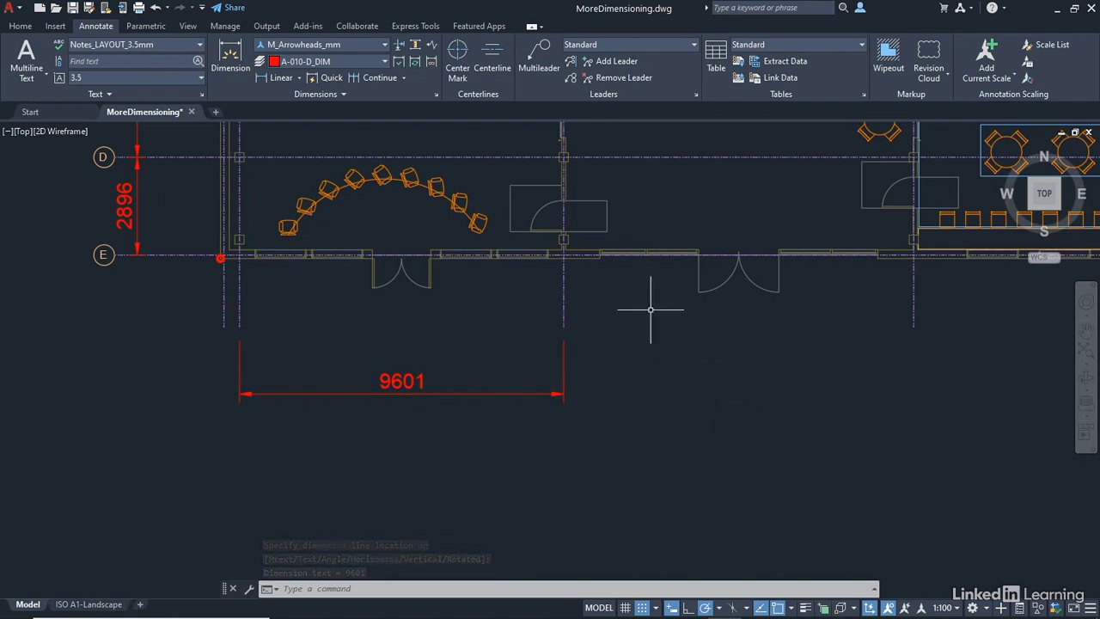
Continue the 9601 dimension rightward with 10363 and 9601 segments ending at the right wall.
left_click(403, 77)
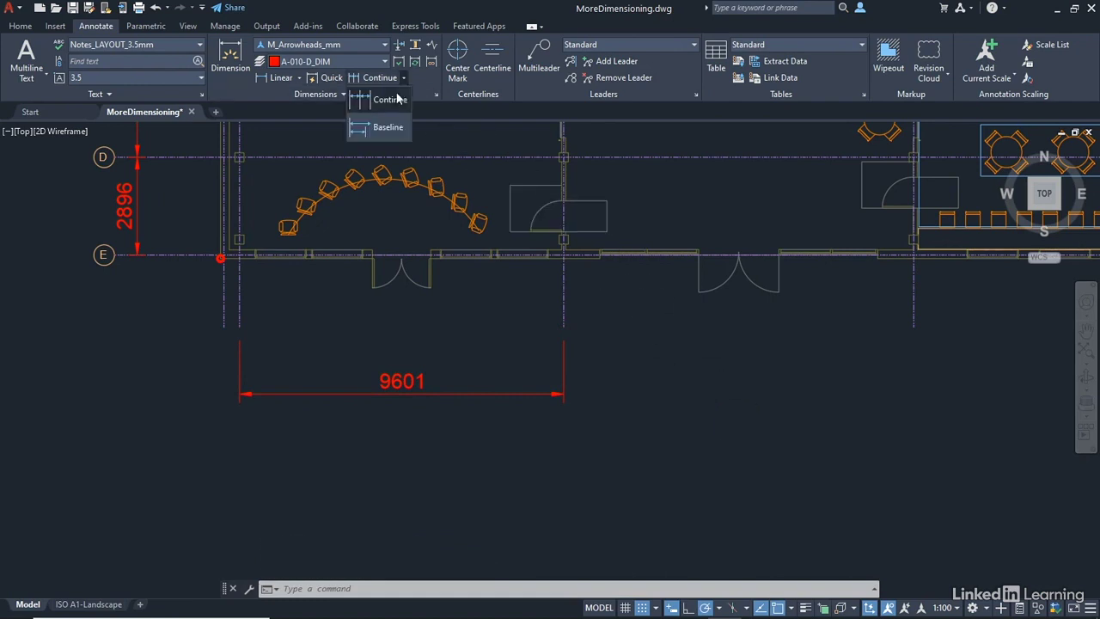
left_click(390, 103)
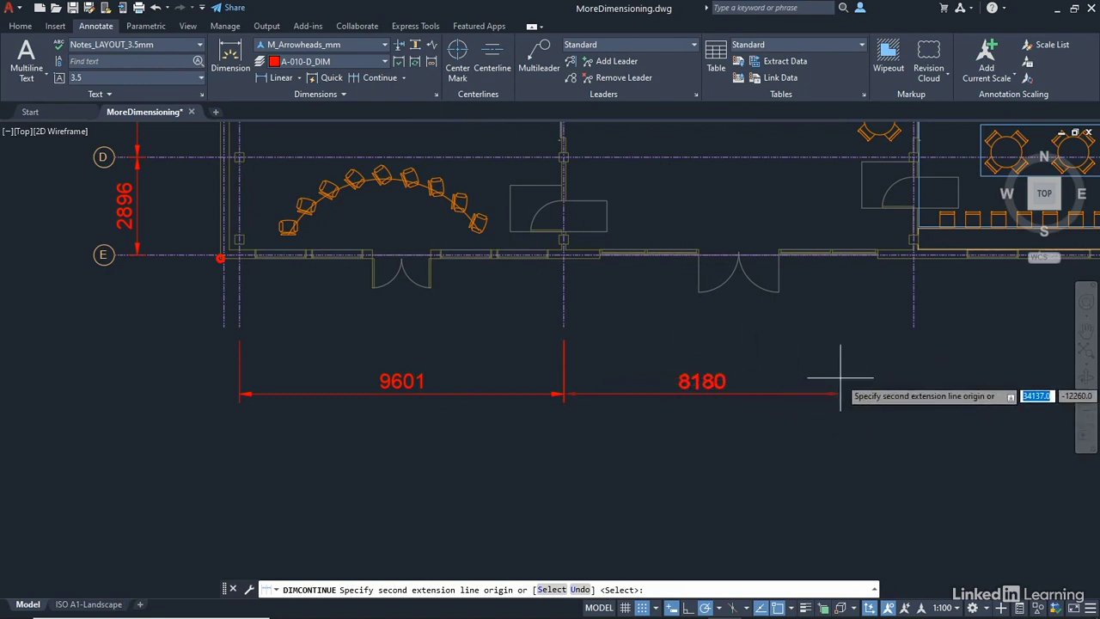
scroll(840, 377, "down", 3)
middle_click_drag(830, 364, 493, 398)
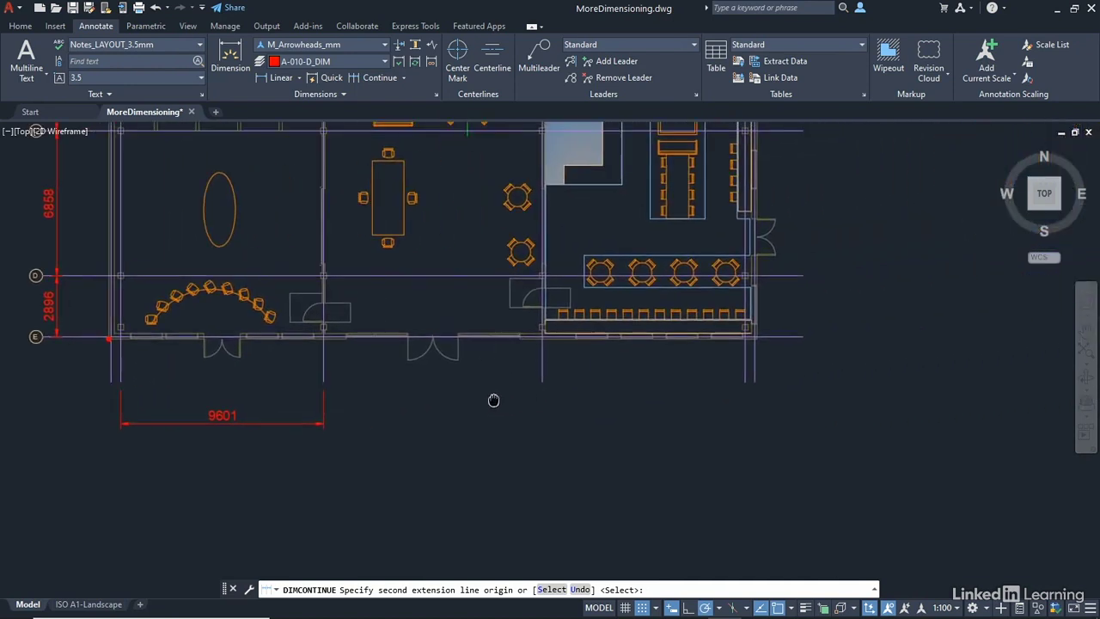
left_click(542, 382)
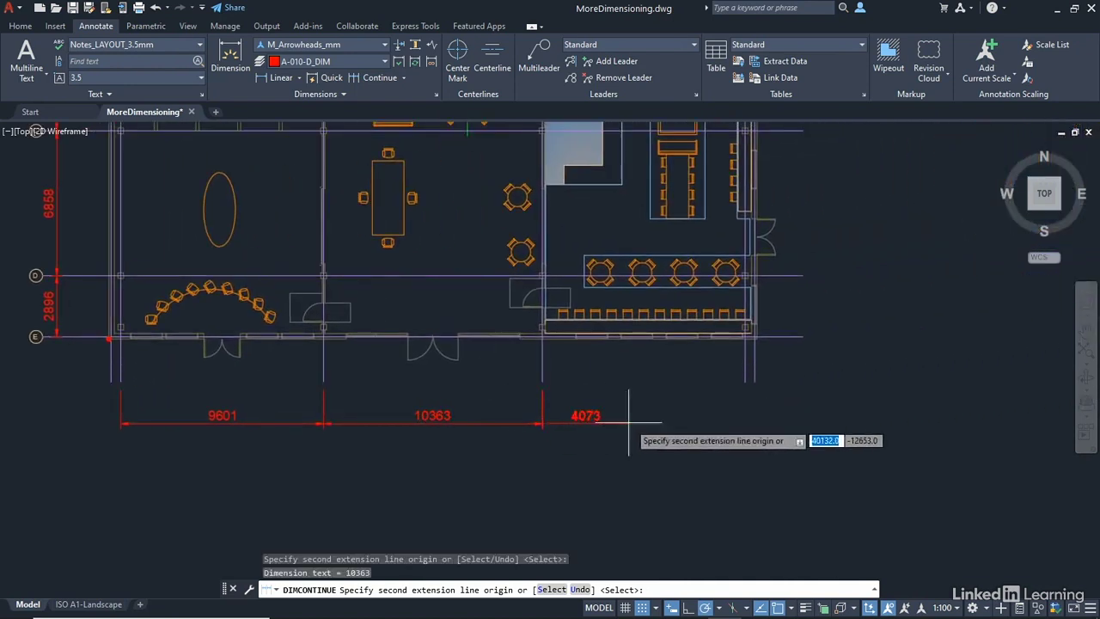
left_click(745, 383)
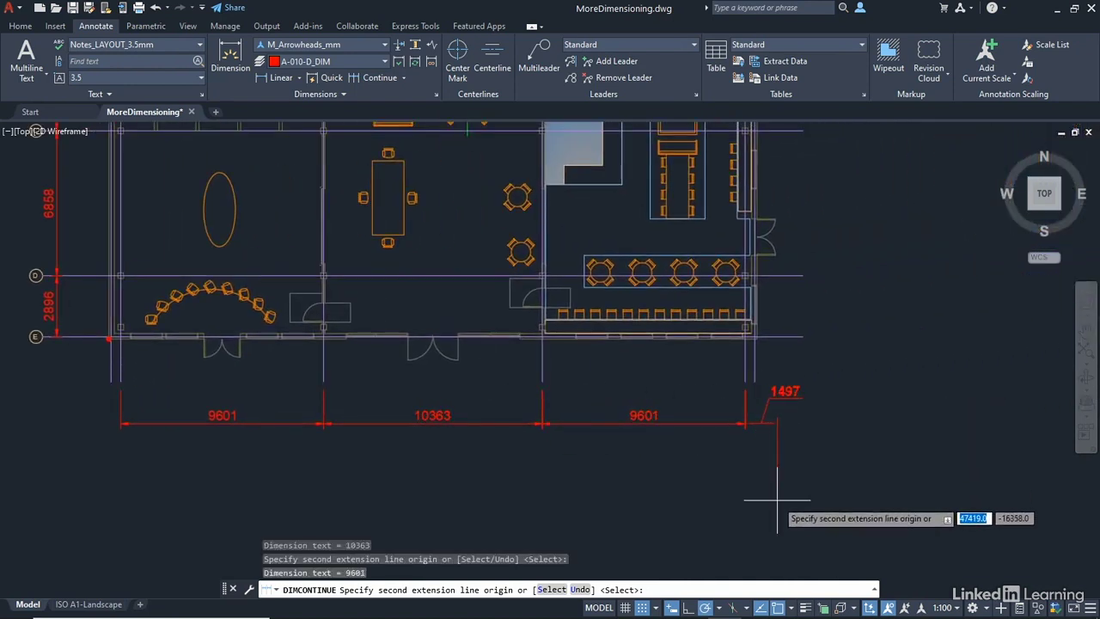
key("Return")
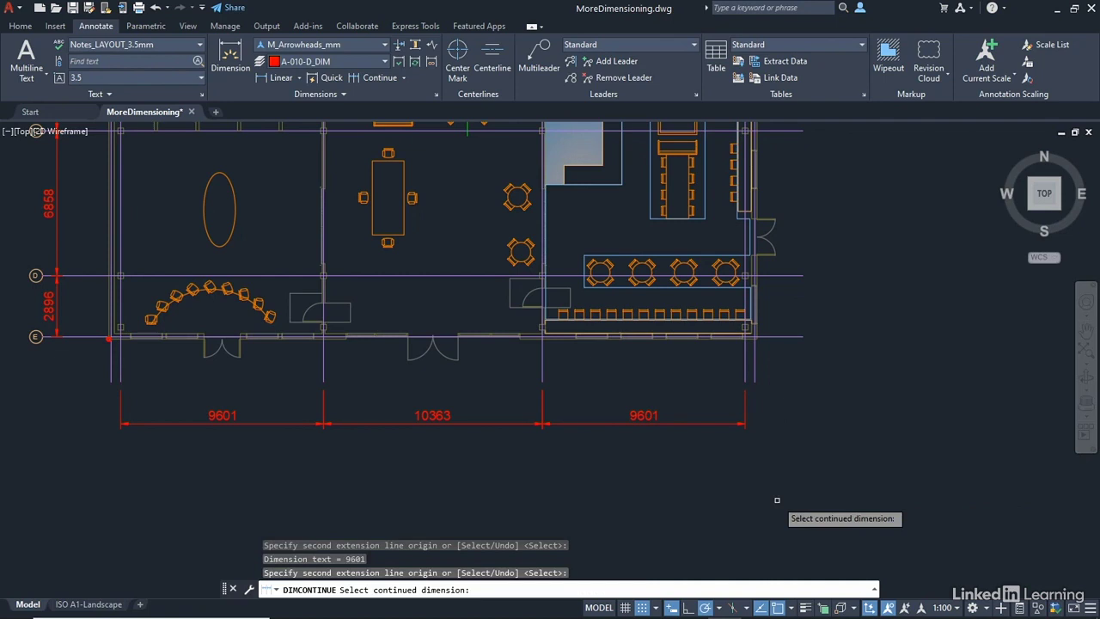
key("Return")
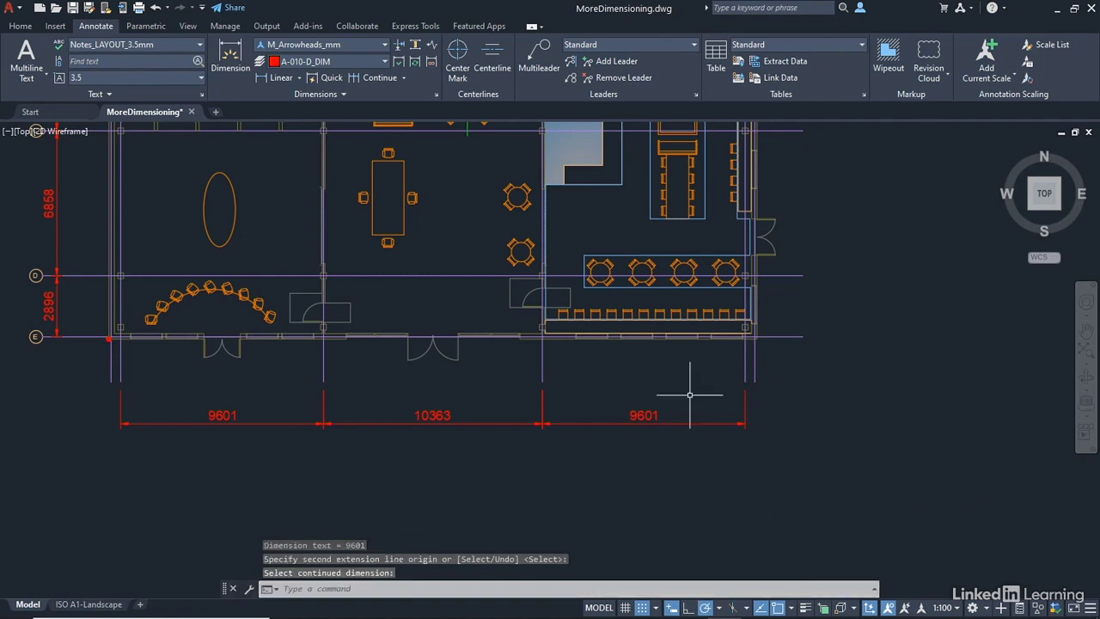
Select the three chained bottom dimensions to check them, then clear the selection.
left_click(222, 415)
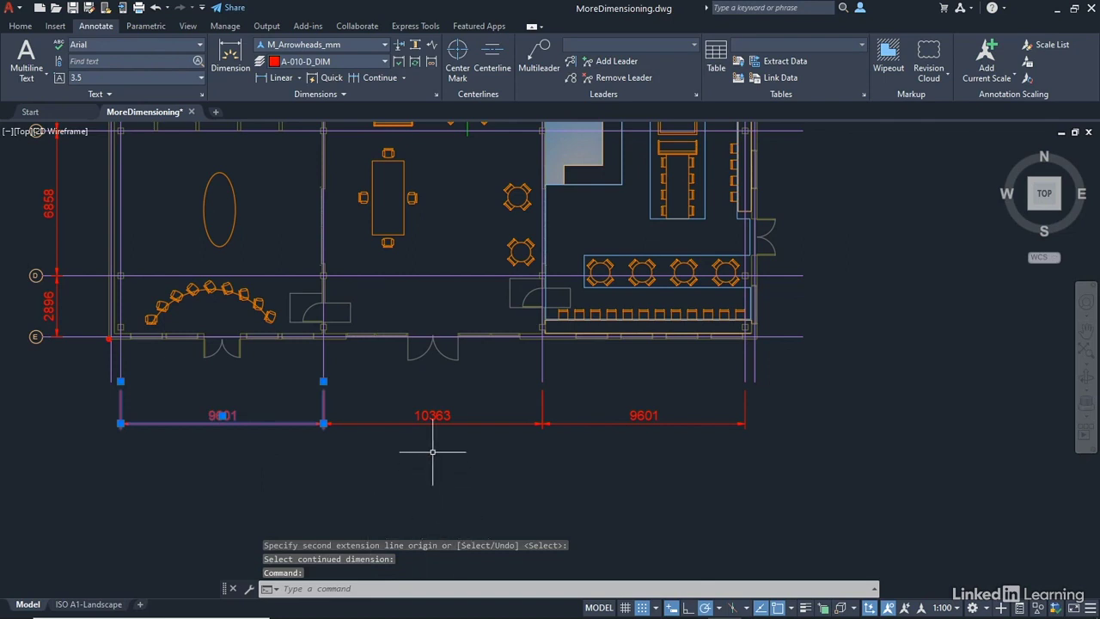
left_click(432, 416)
left_click(656, 415)
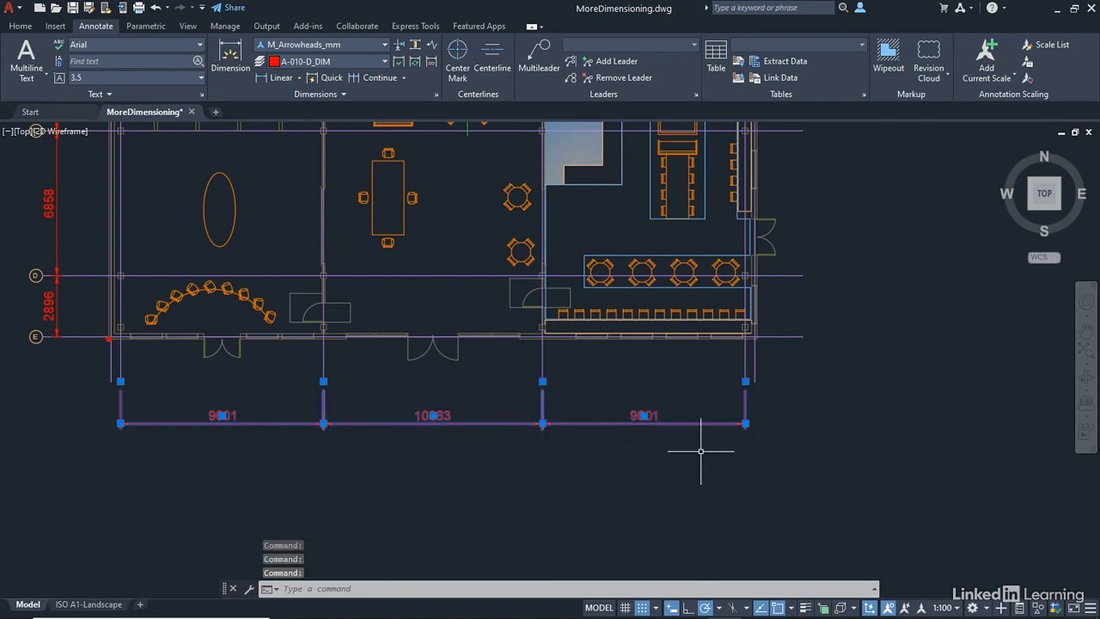
key("Escape")
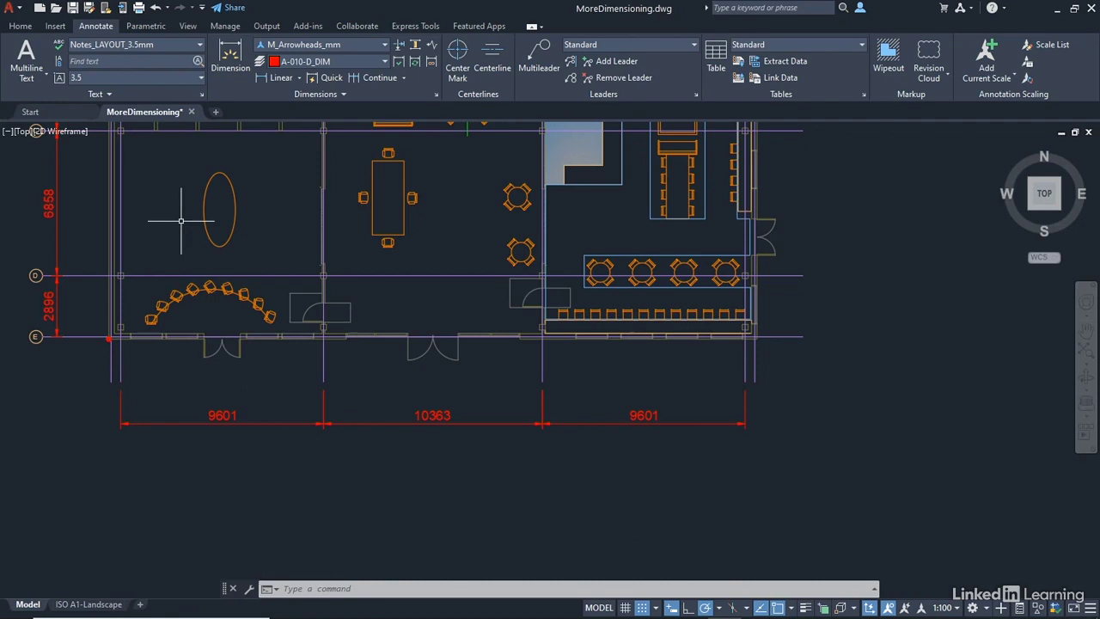
Pan and zoom onto the left end of the 9601 dimension and the 2896 dimension near grids D and E.
mouse_move(181, 221)
middle_mouse_down()
mouse_move(249, 309)
mouse_move(268, 311)
mouse_move(356, 393)
middle_mouse_up()
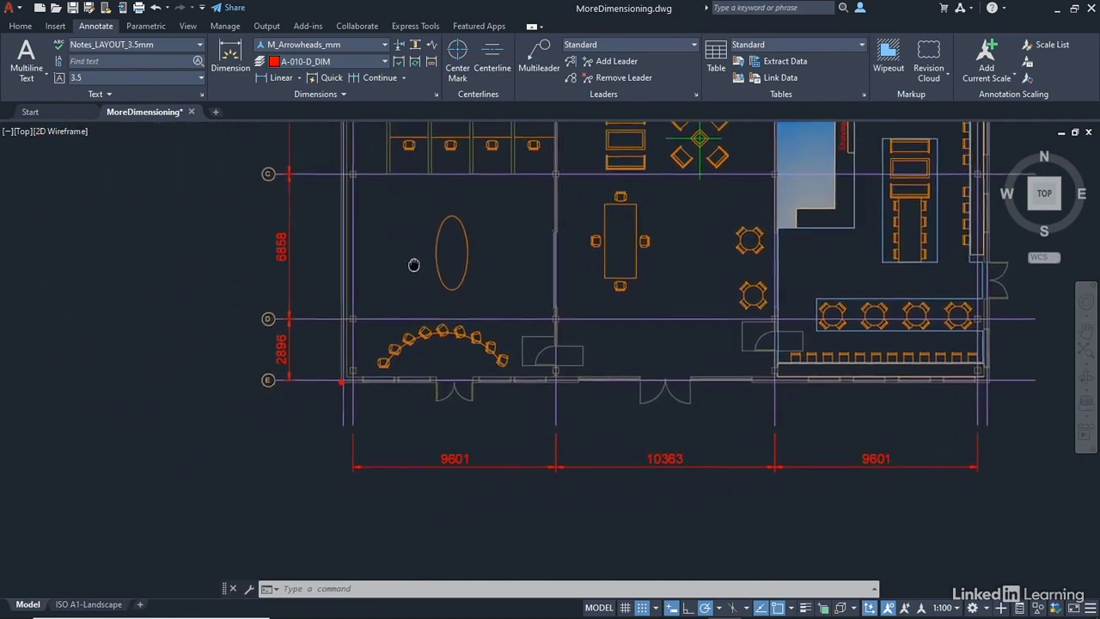
scroll(320, 405, "up", 2)
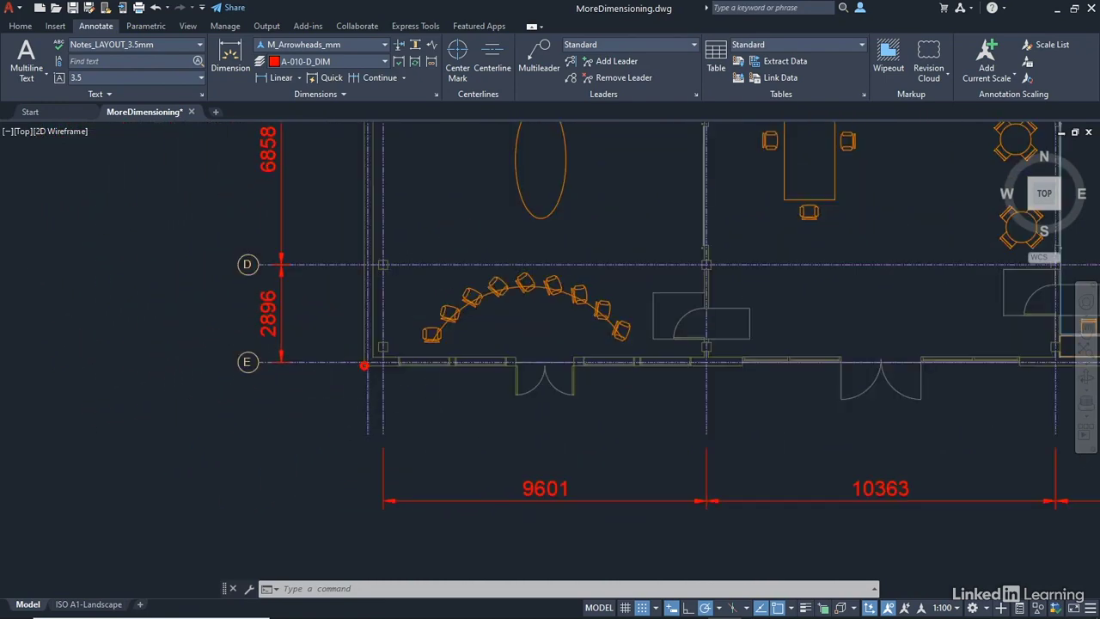
middle_click_drag(416, 408, 503, 322)
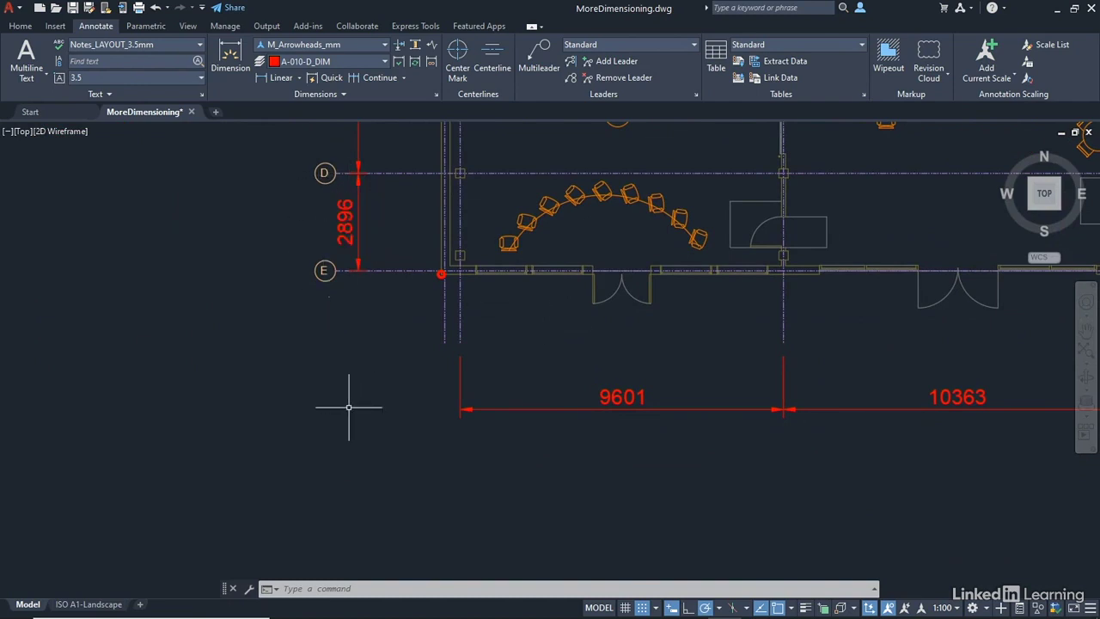
Continue from the 2896 vertical dimension with a 2134 dimension to the wall end, then select it.
left_click(403, 77)
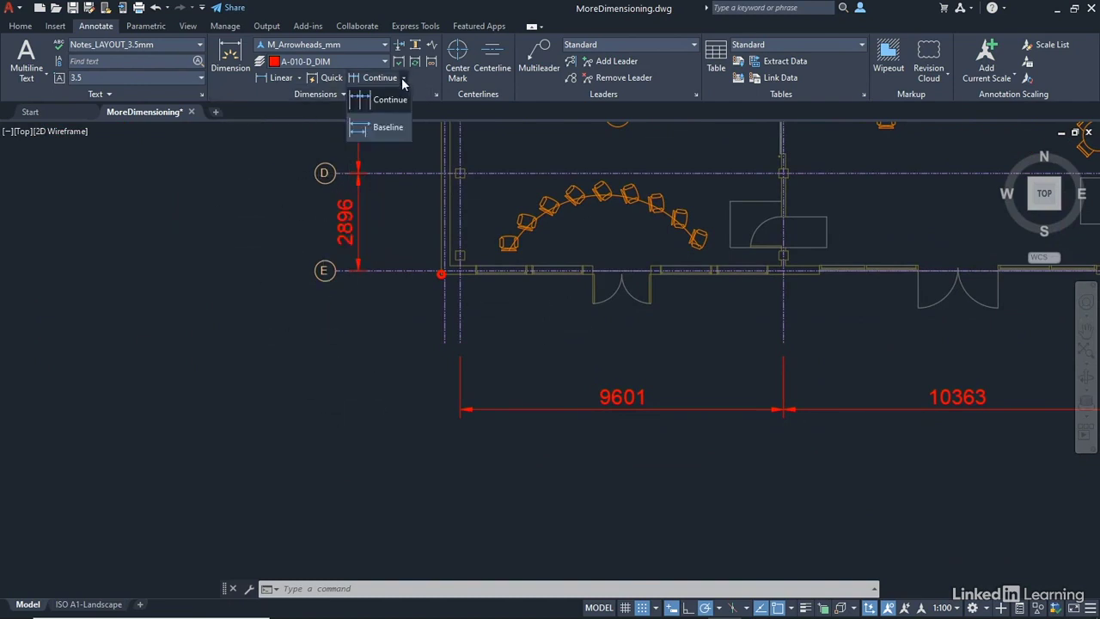
left_click(391, 101)
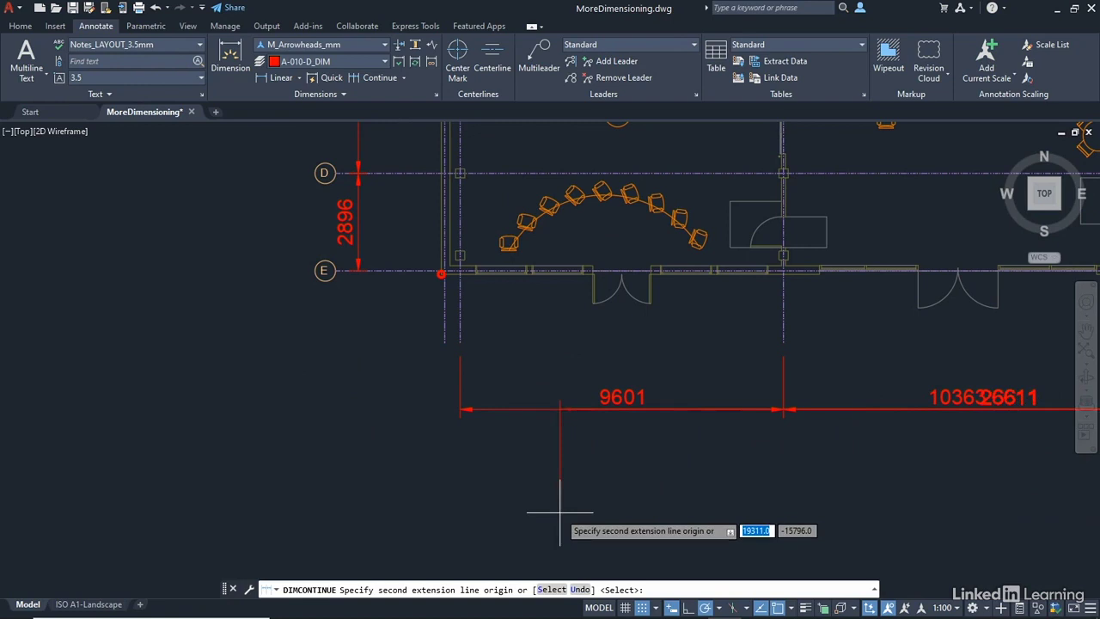
right_click(545, 488)
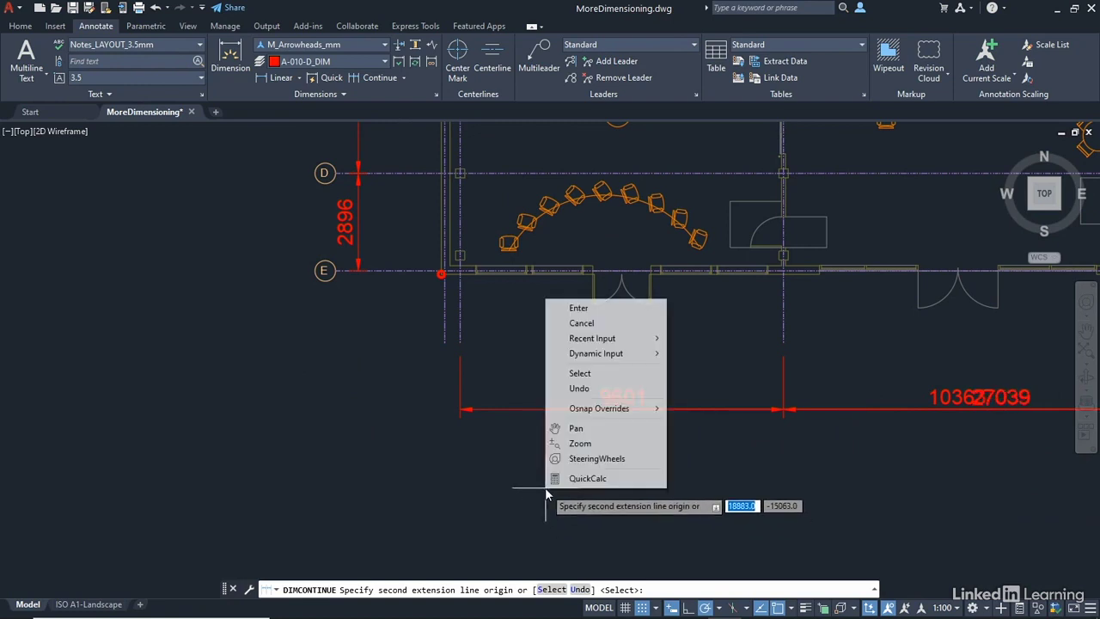
left_click(603, 375)
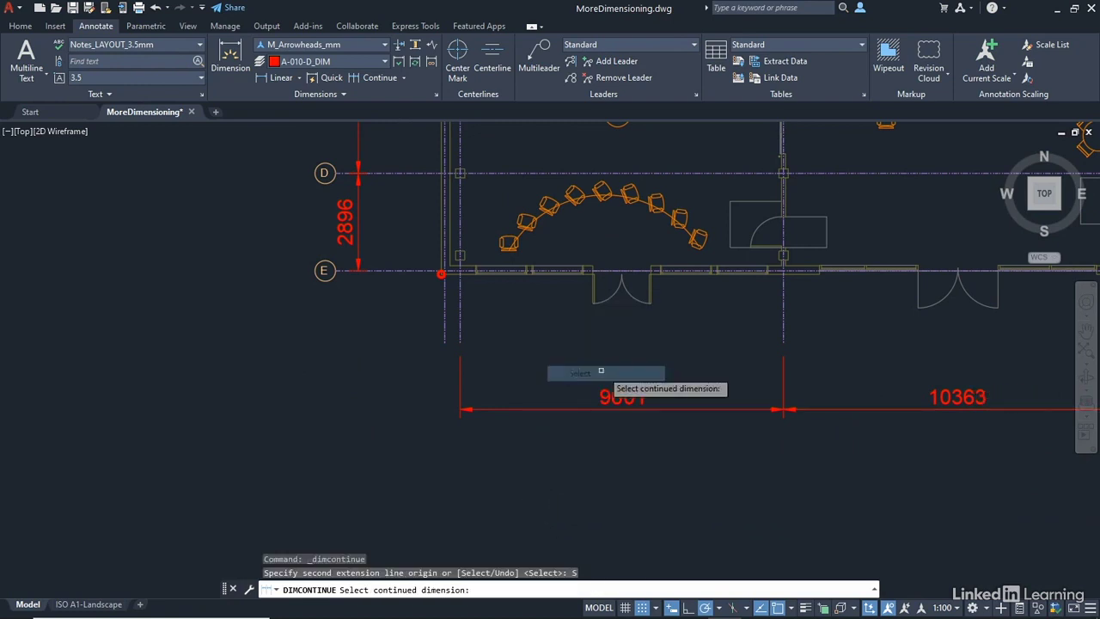
left_click(364, 249)
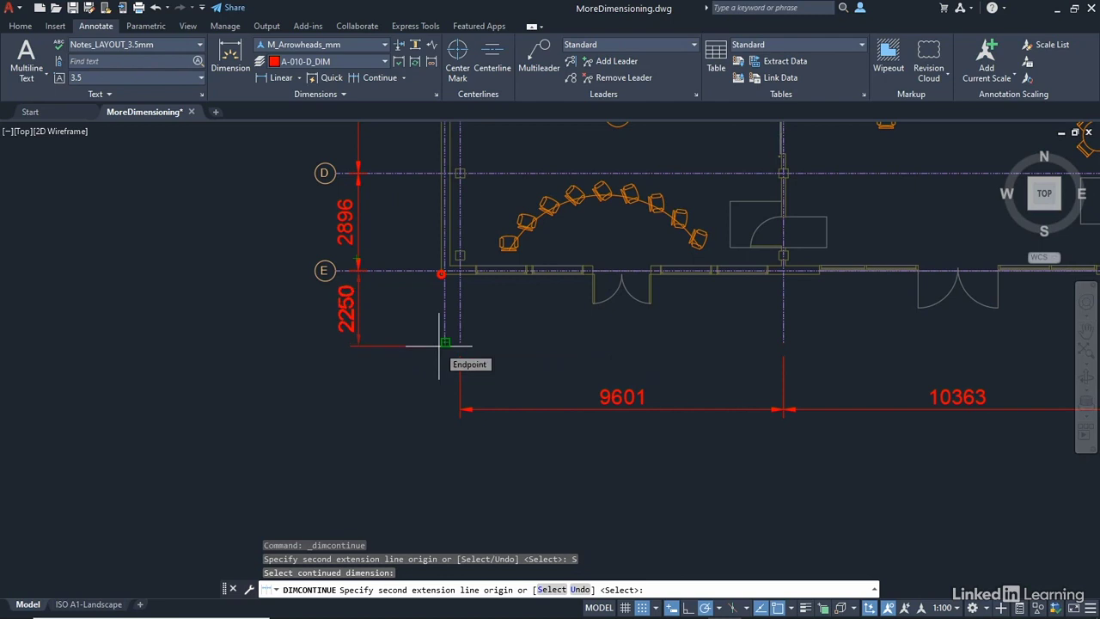
left_click(444, 341)
key("Return")
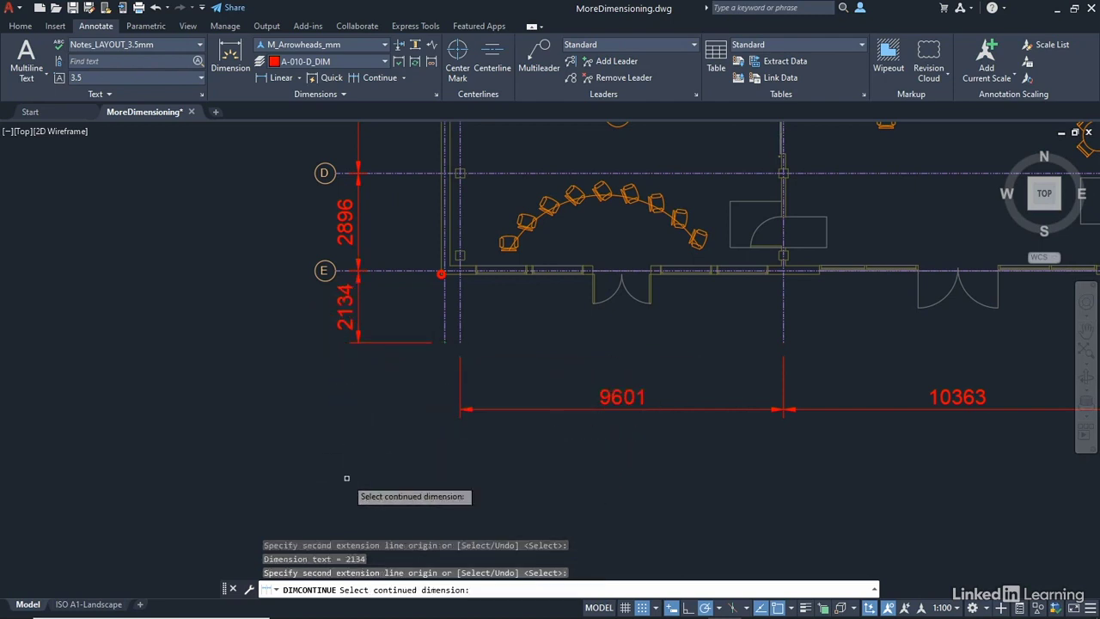
key("Return")
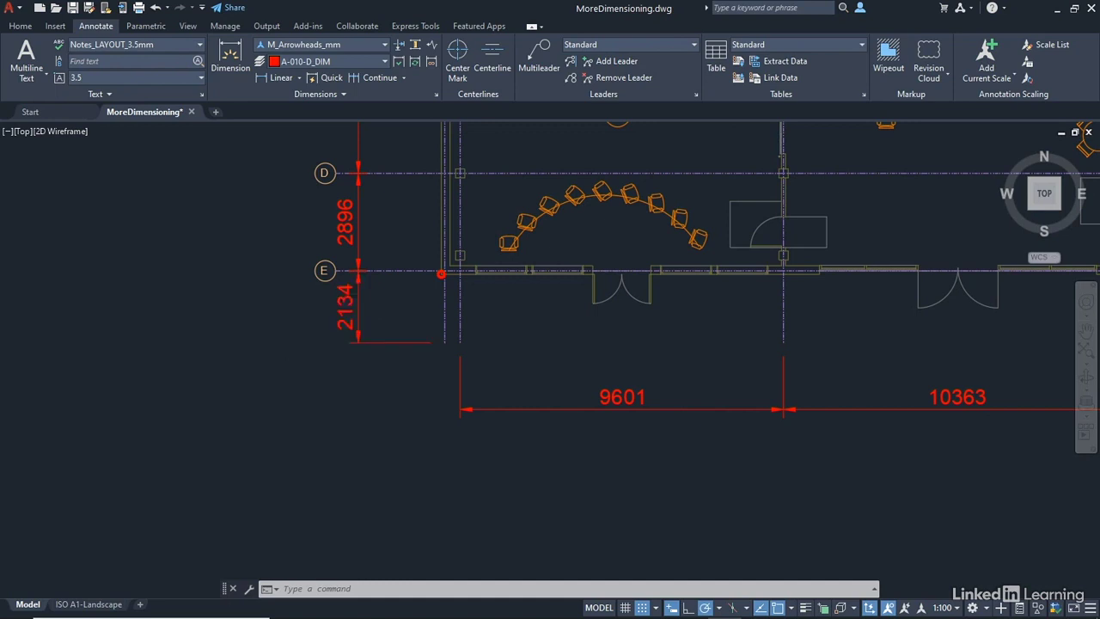
left_click(347, 316)
Erase the 2134 dimension, then crossing-select and erase the 9601, 10363 and 9601 dimensions.
key("Delete")
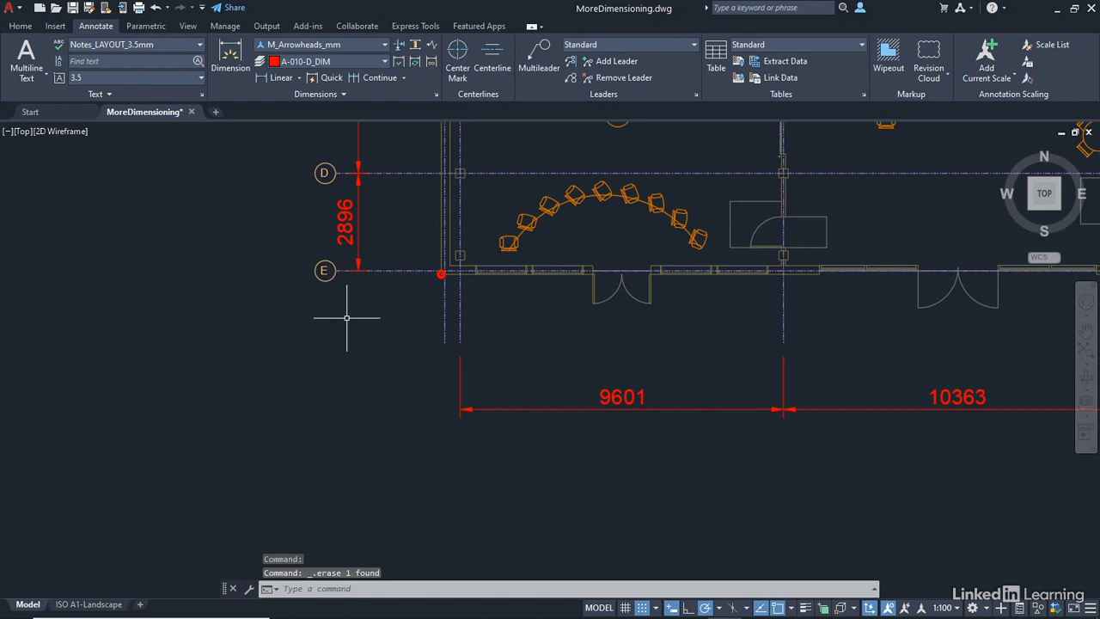
scroll(636, 314, "down", 2)
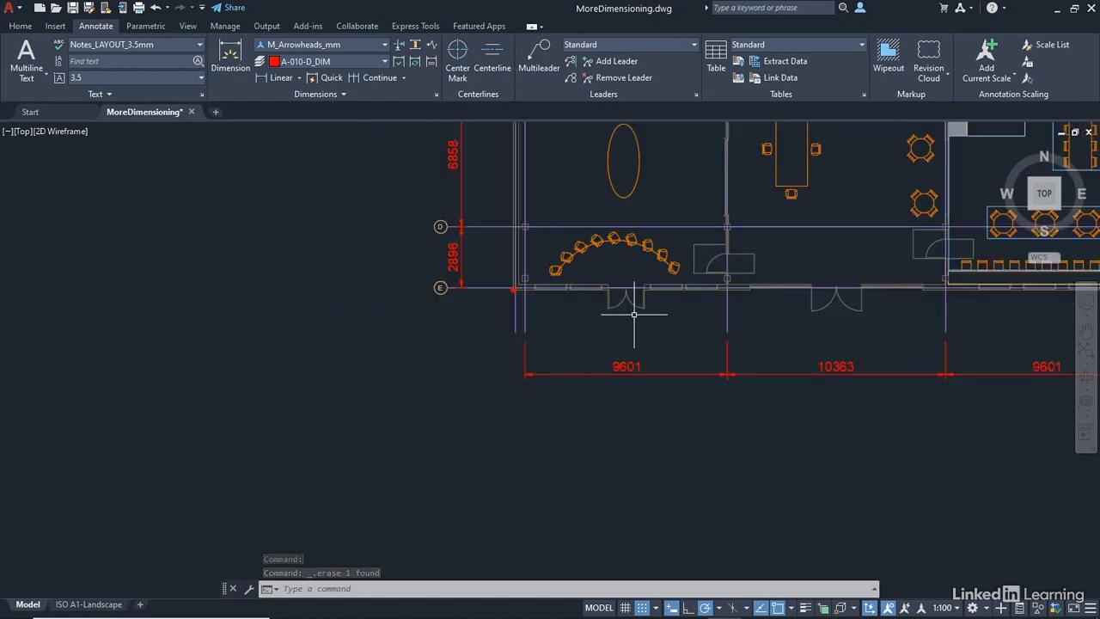
middle_click_drag(824, 312, 545, 381)
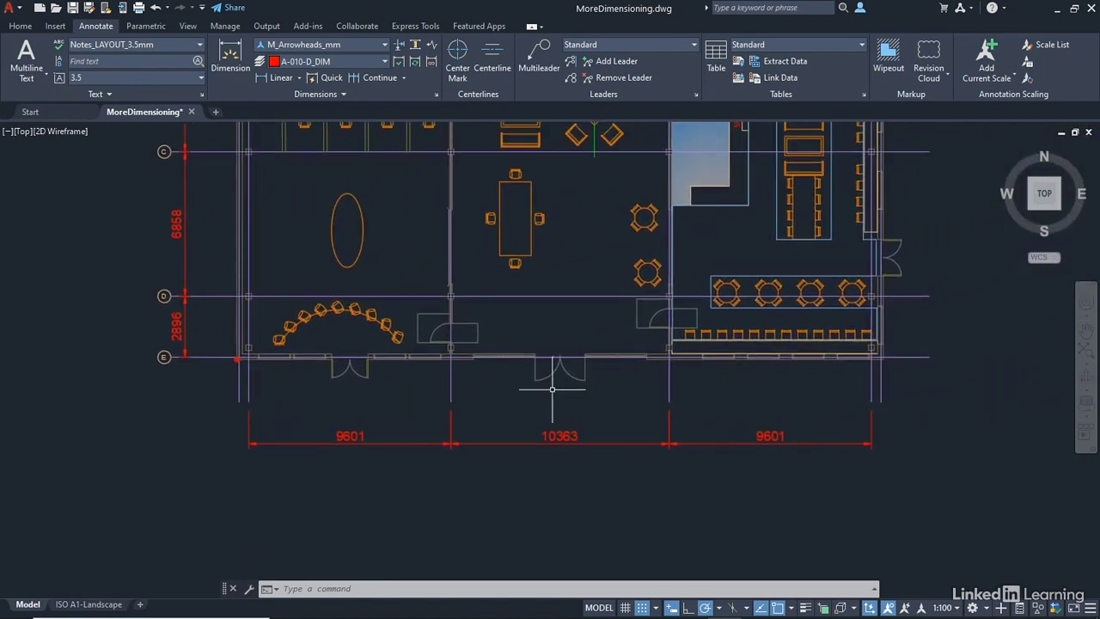
left_click(880, 451)
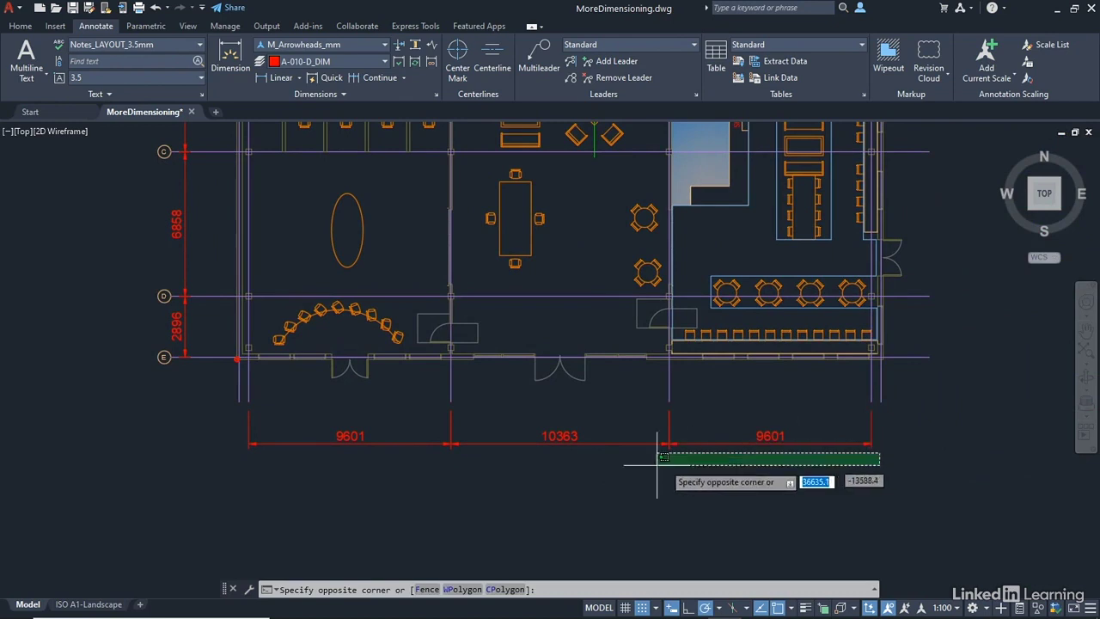
left_click(202, 446)
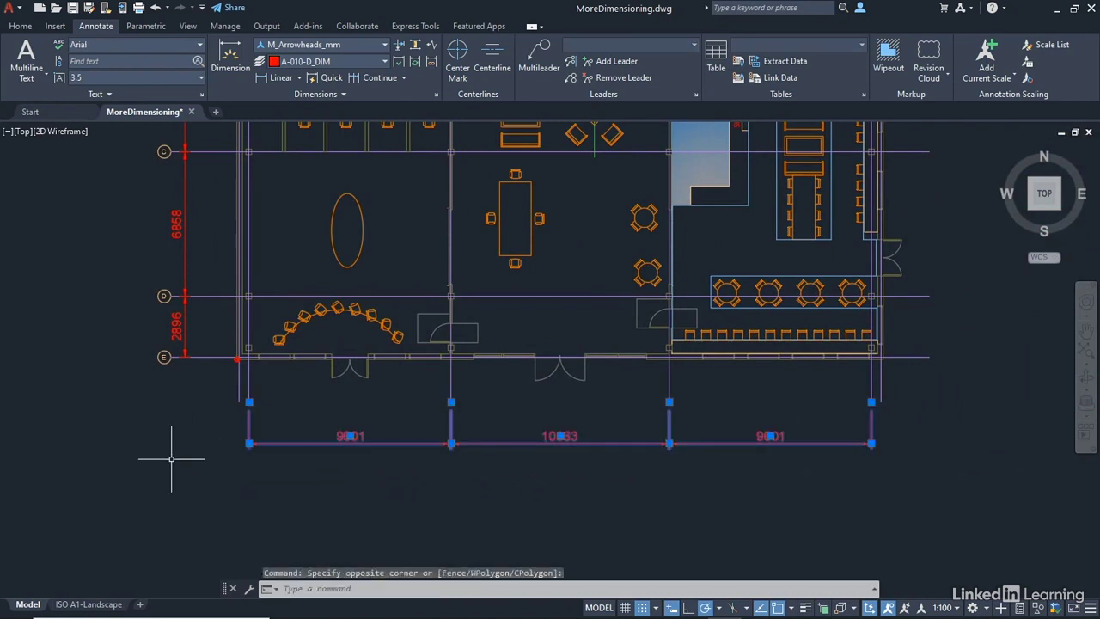
key("Delete")
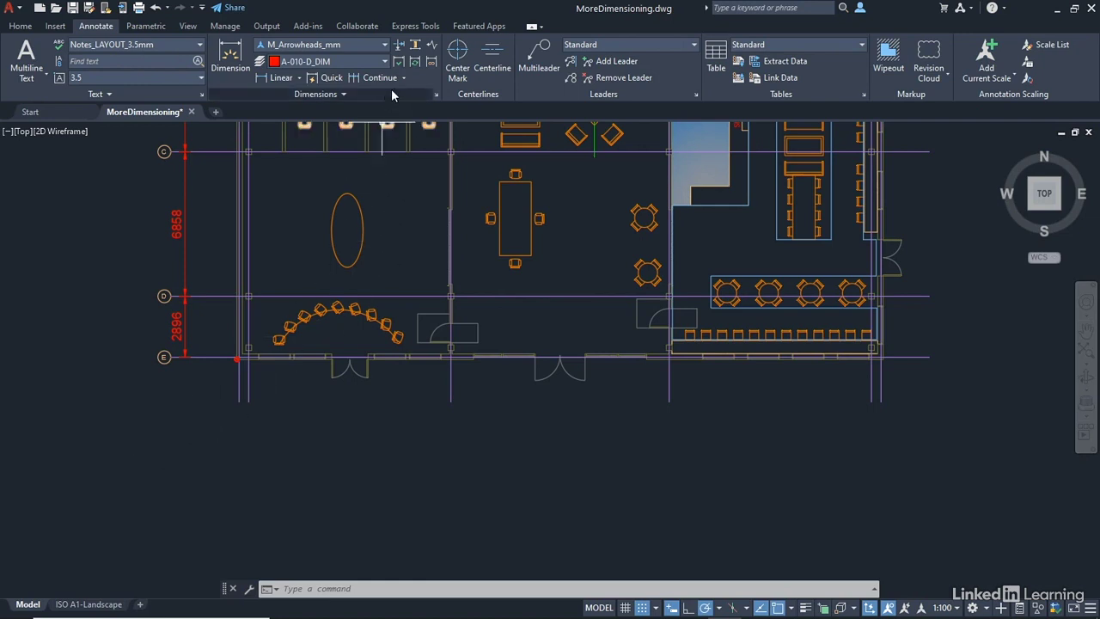
left_click(435, 96)
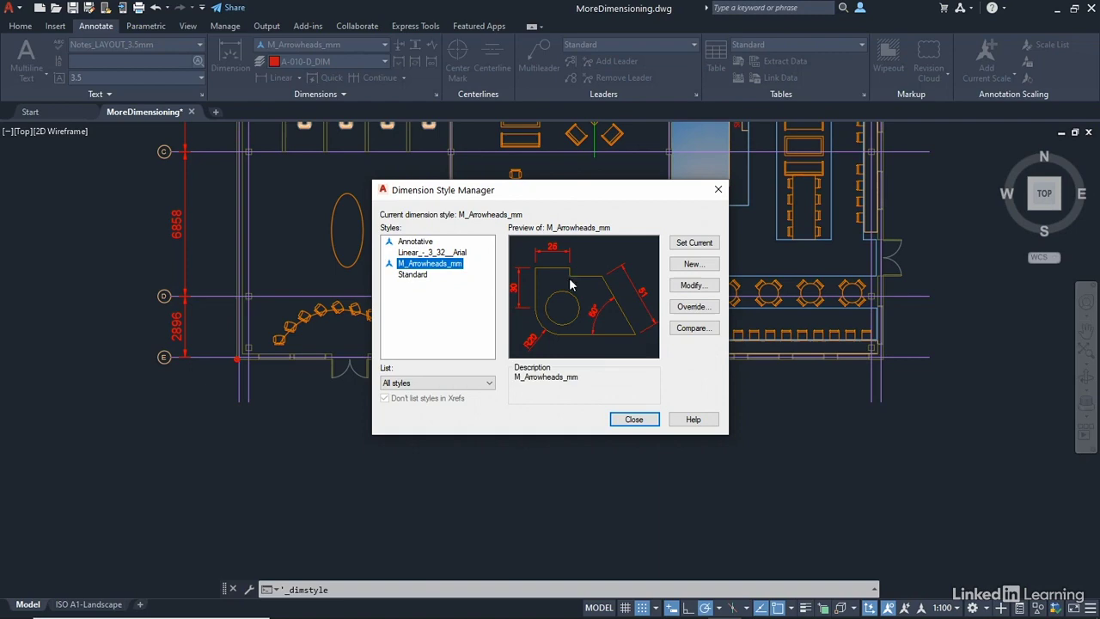
left_click(679, 286)
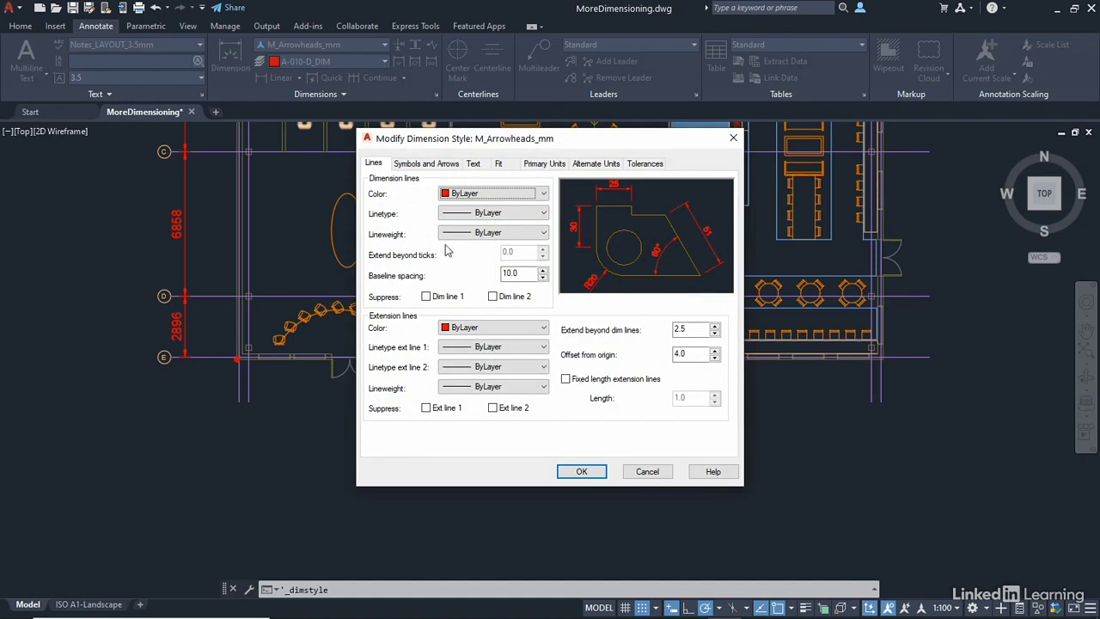
left_click(518, 275)
left_click(497, 164)
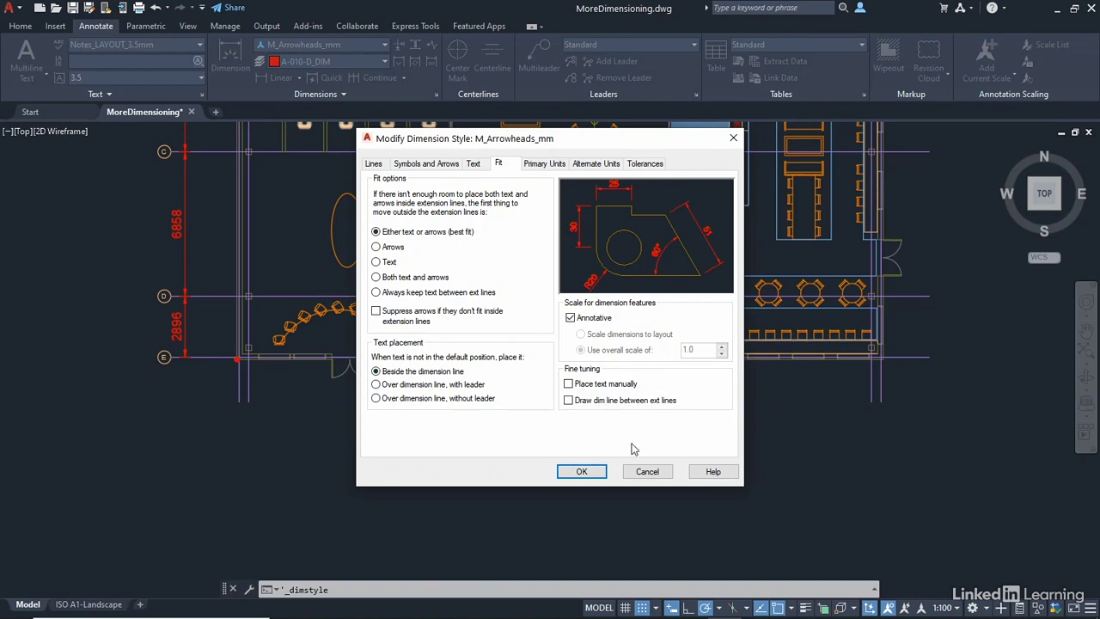
left_click(647, 471)
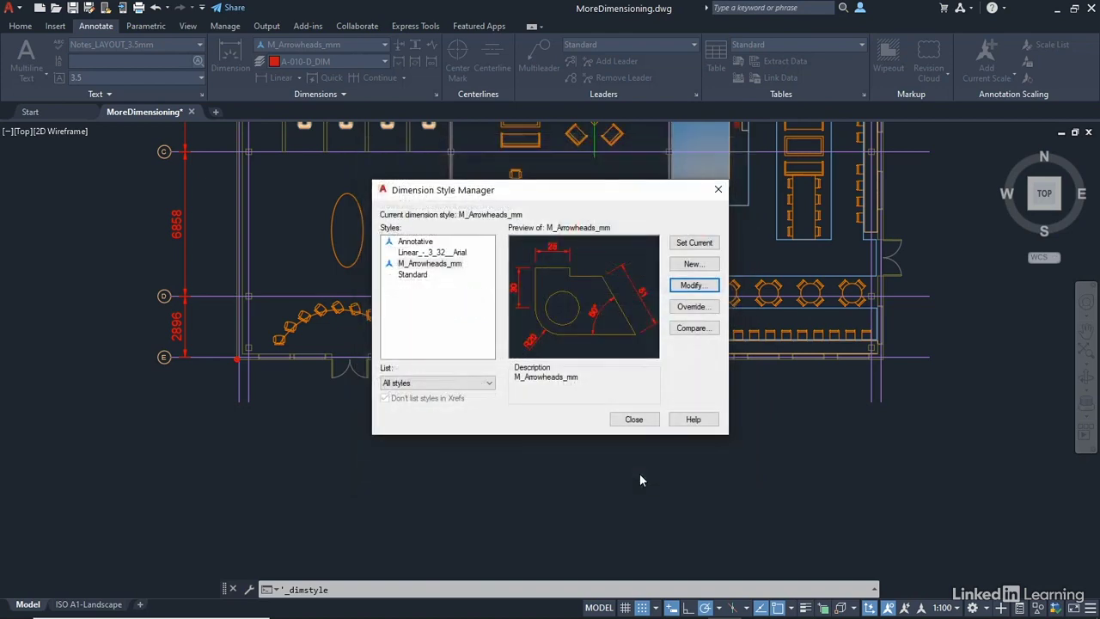
left_click(633, 419)
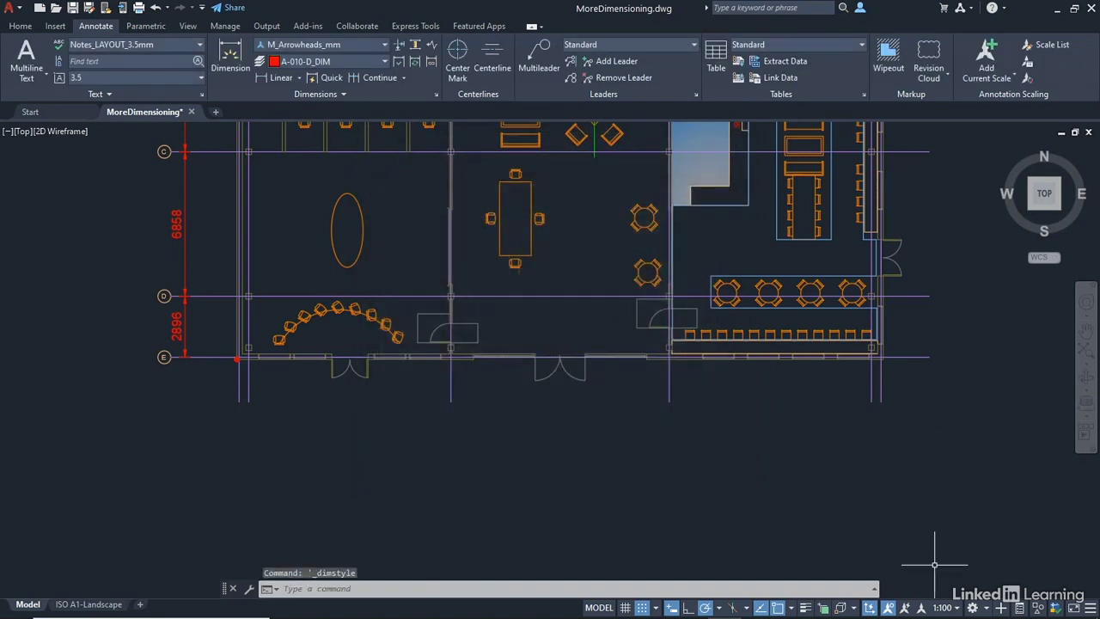
left_click(950, 608)
left_click(936, 437)
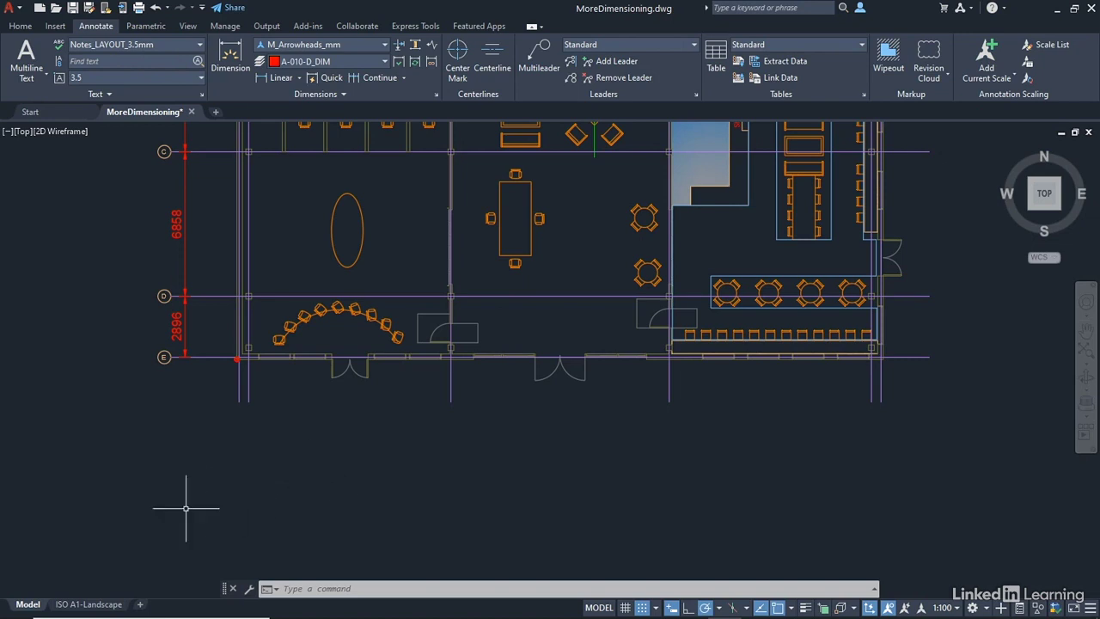
left_click(88, 604)
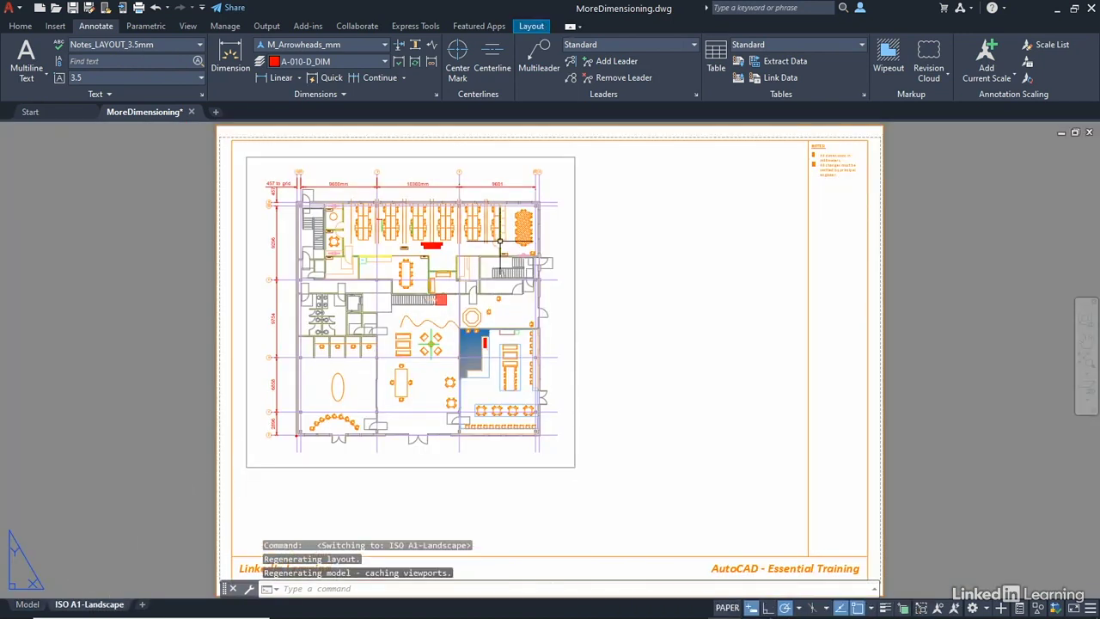
left_click(574, 186)
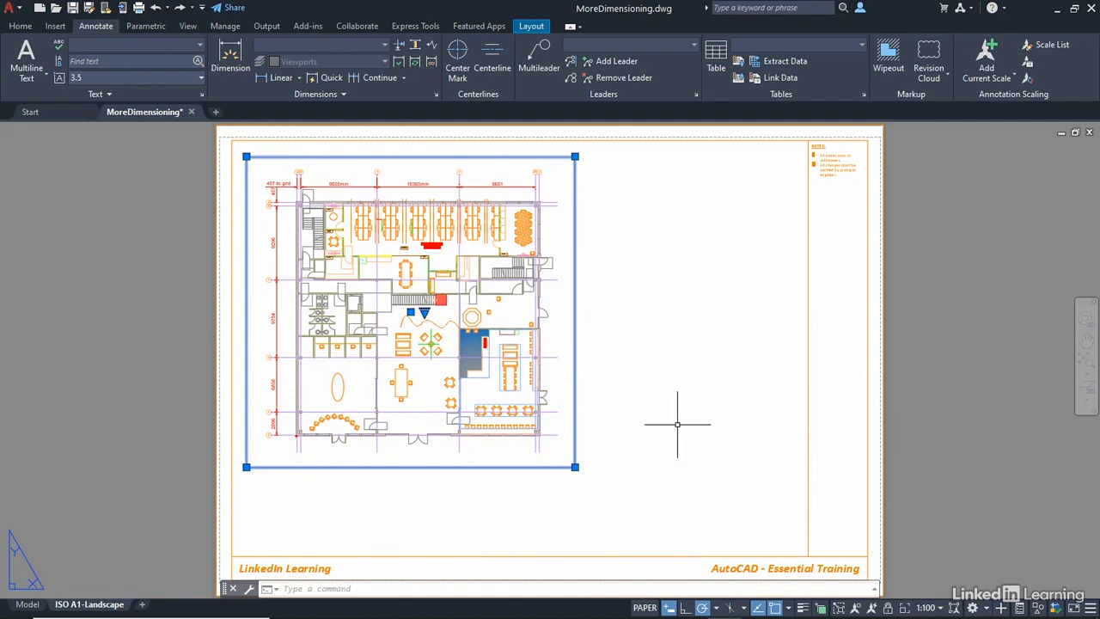
key("Escape")
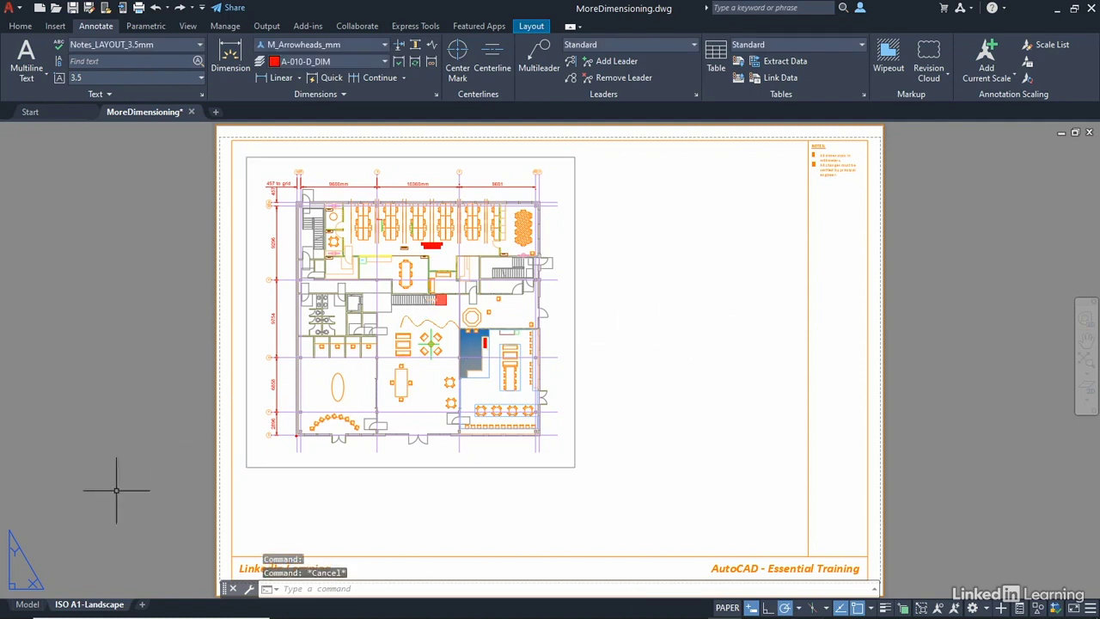
left_click(27, 603)
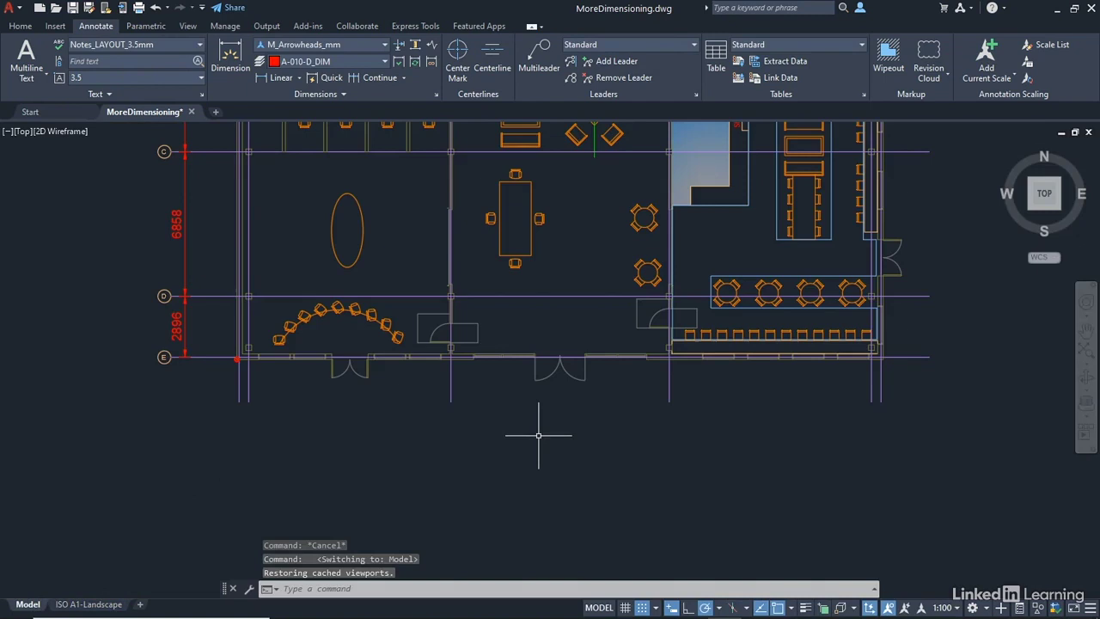
Draw a 9601 linear dimension from the left wall end to the next wall endpoint, below the plan.
left_click(299, 81)
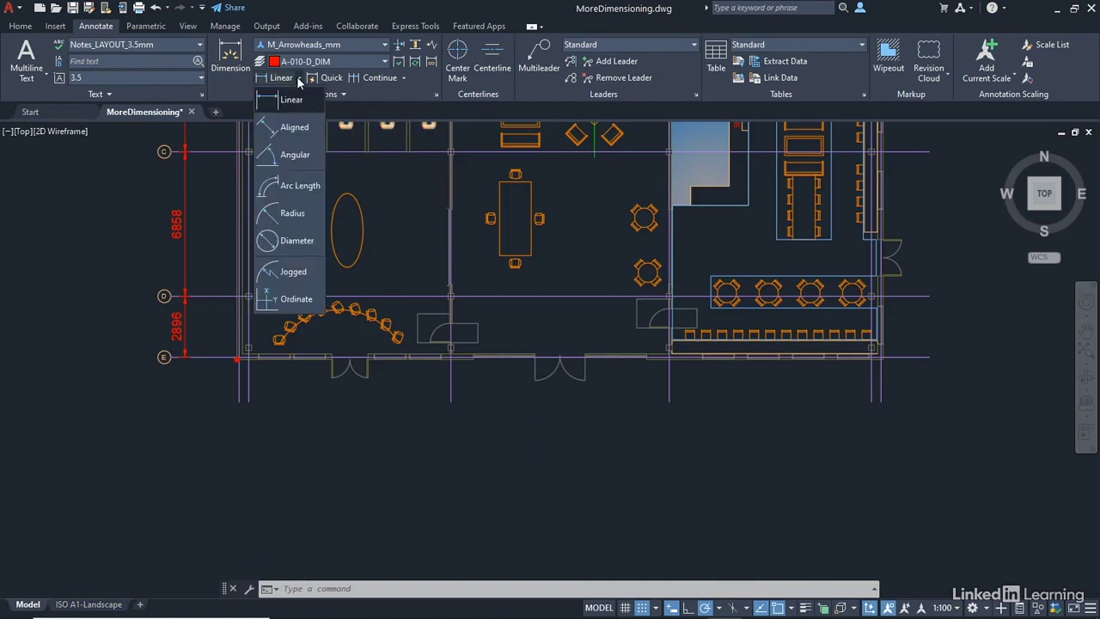
left_click(297, 101)
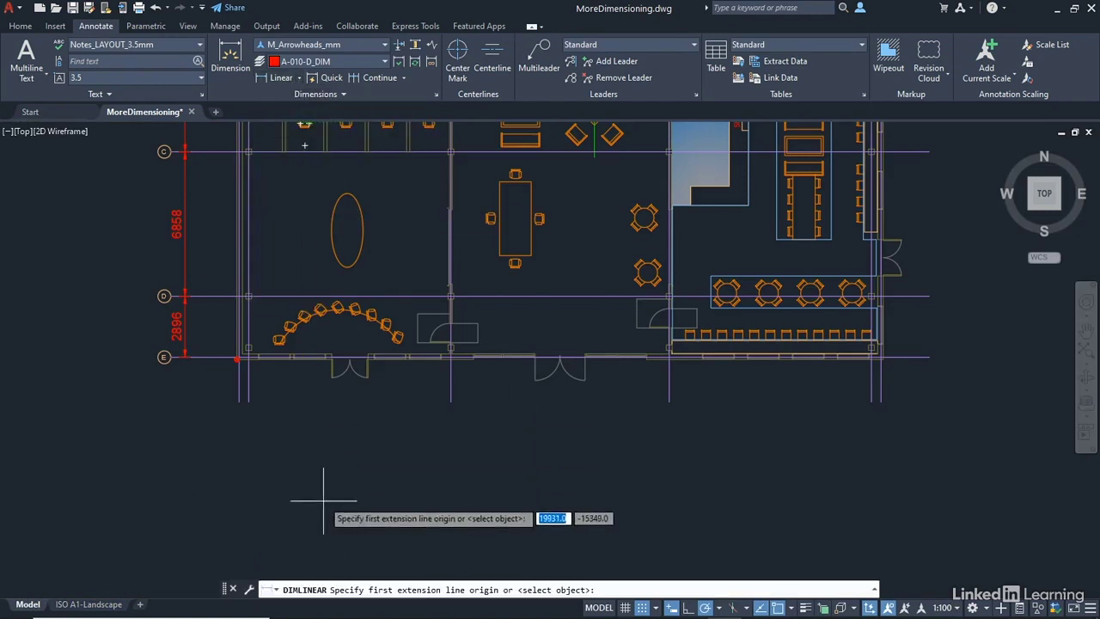
left_click(248, 401)
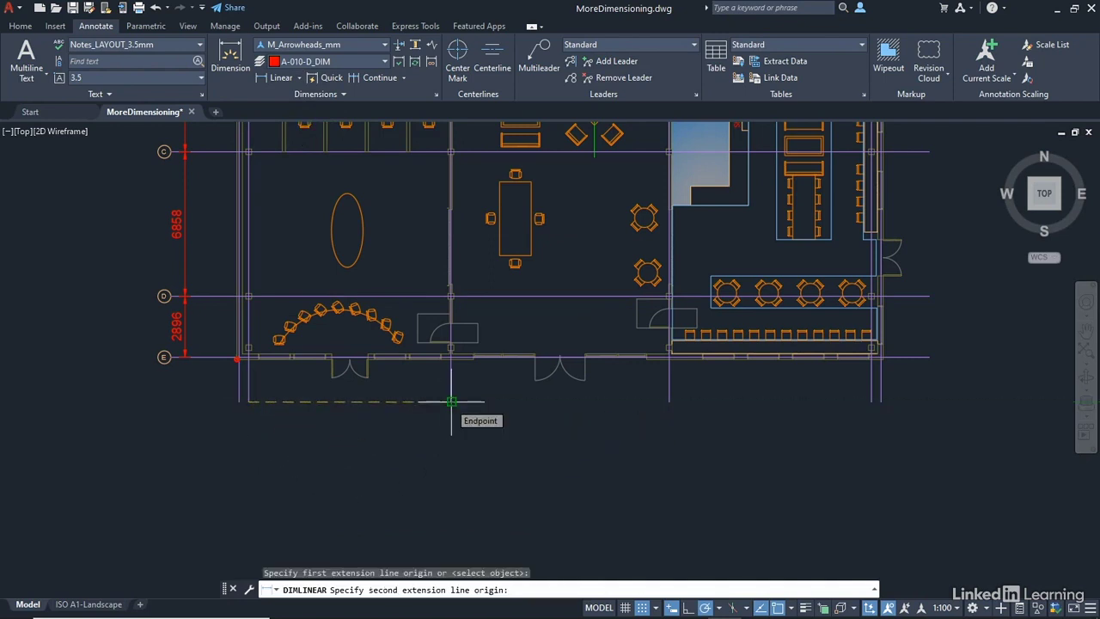
left_click(451, 401)
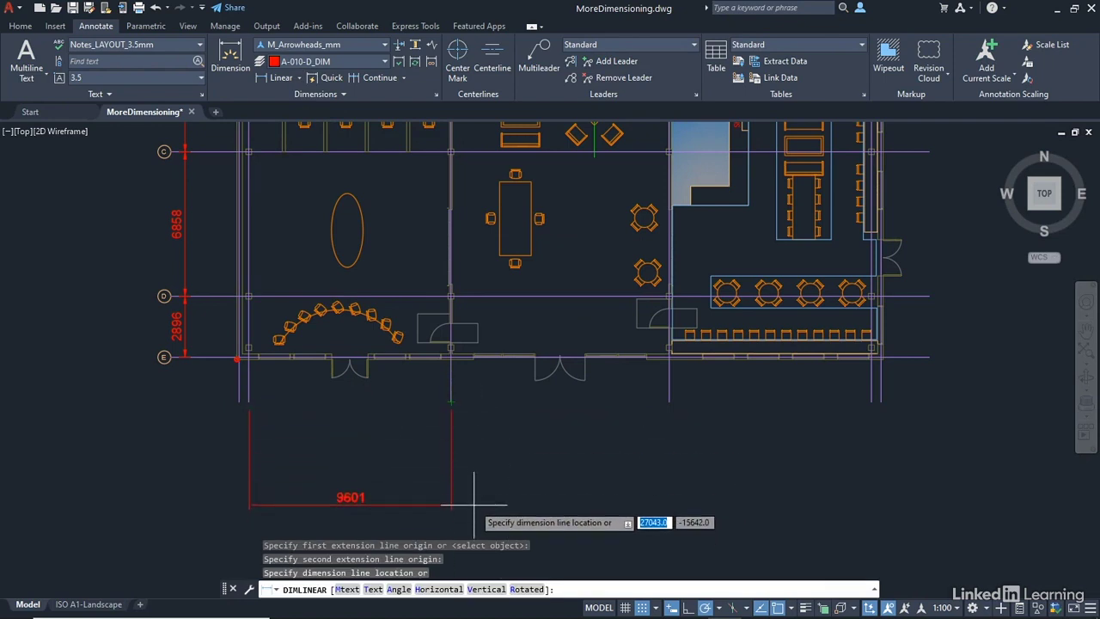
left_click(474, 429)
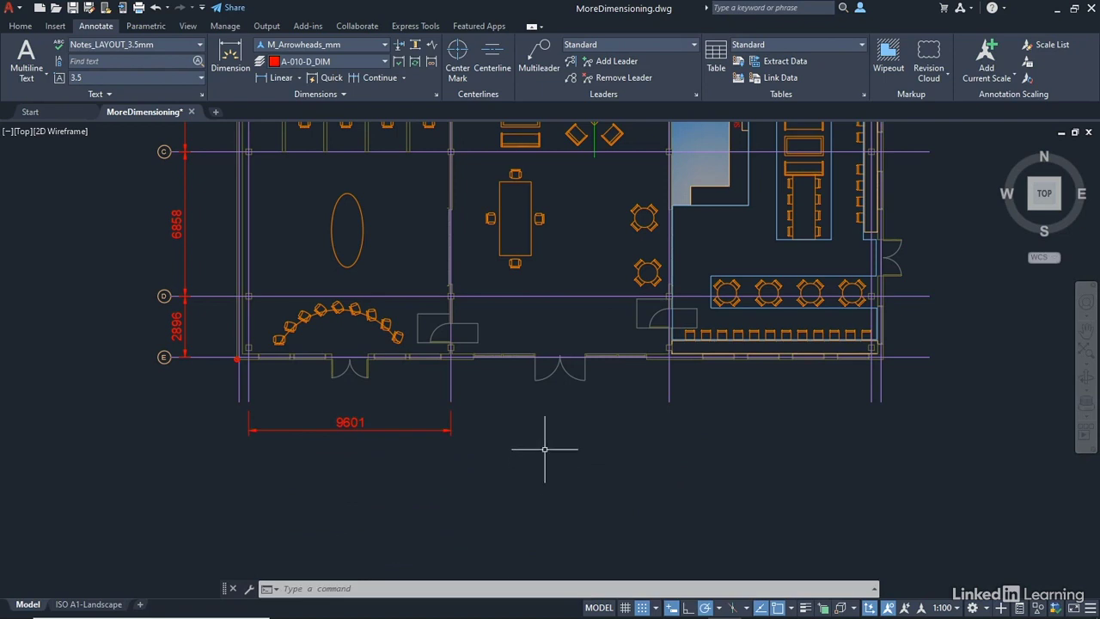
Add baseline dimensions of 19964 and 29566 from the left wall, stacked under the 9601.
left_click(403, 78)
left_click(389, 127)
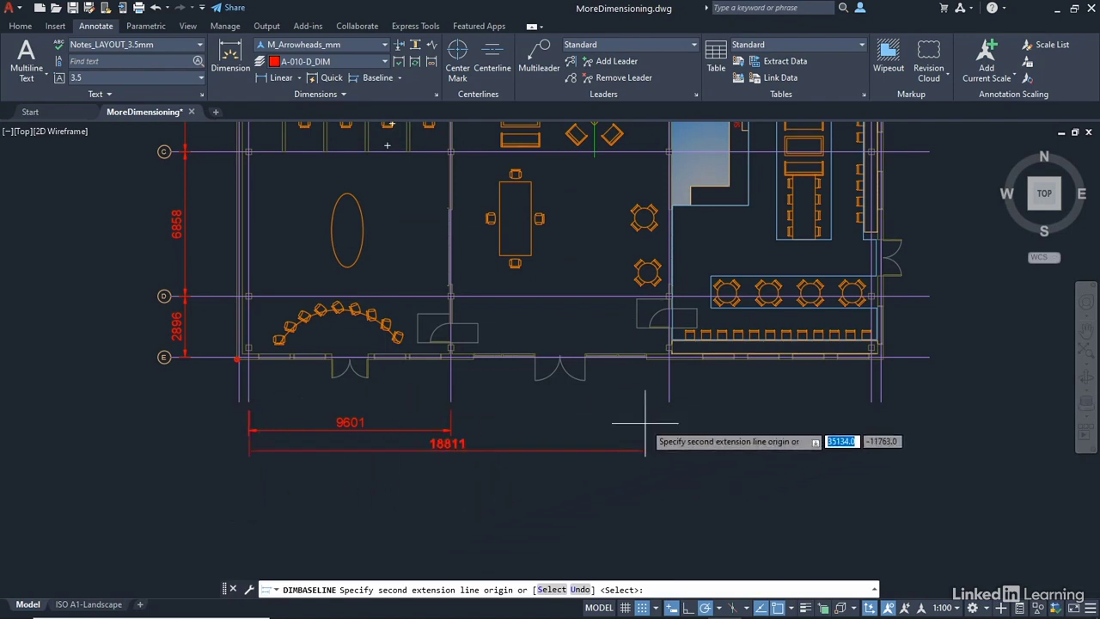
left_click(668, 401)
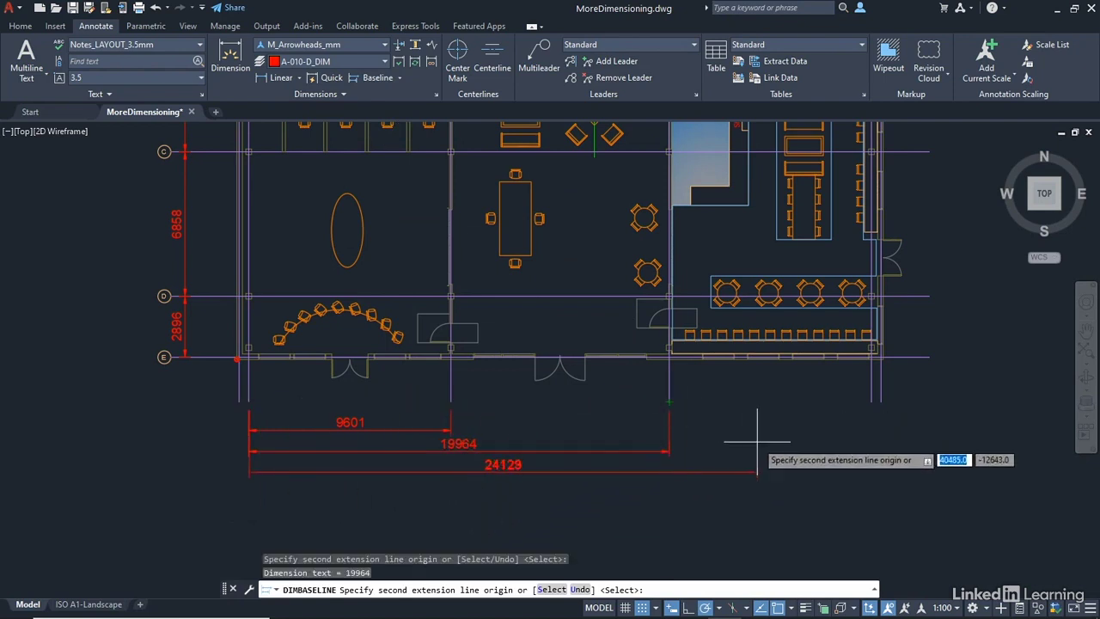
left_click(872, 401)
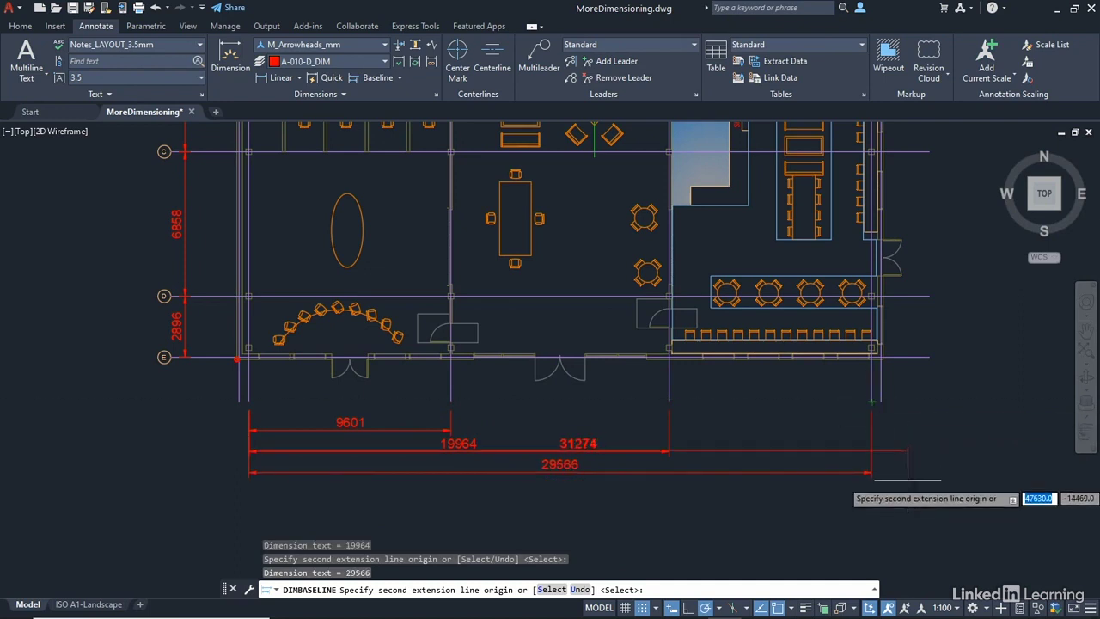
key("Return")
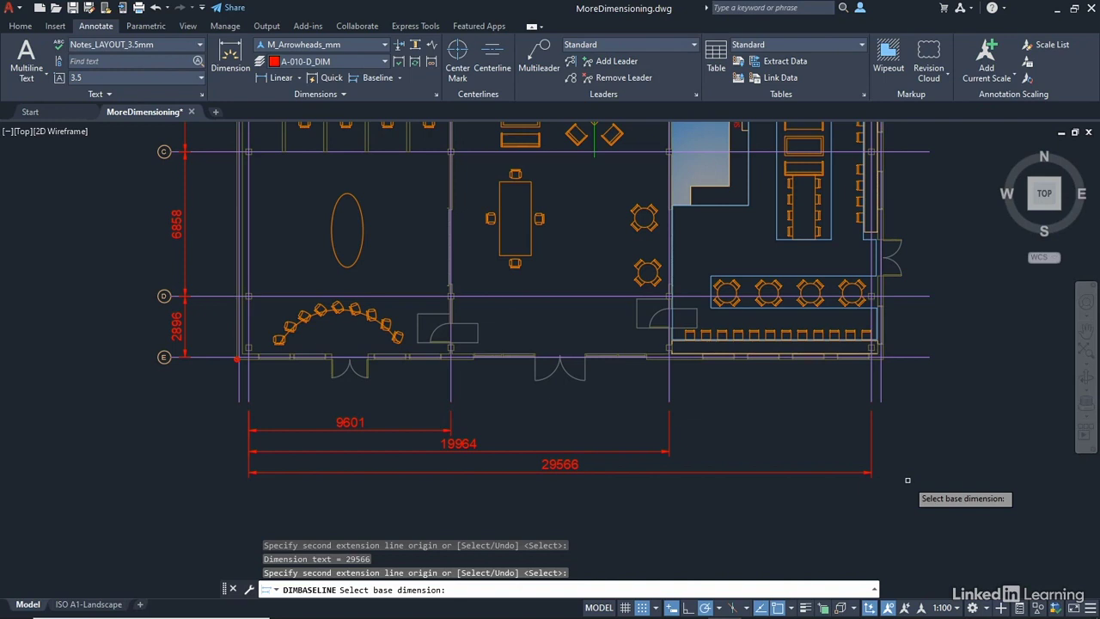
key("Return")
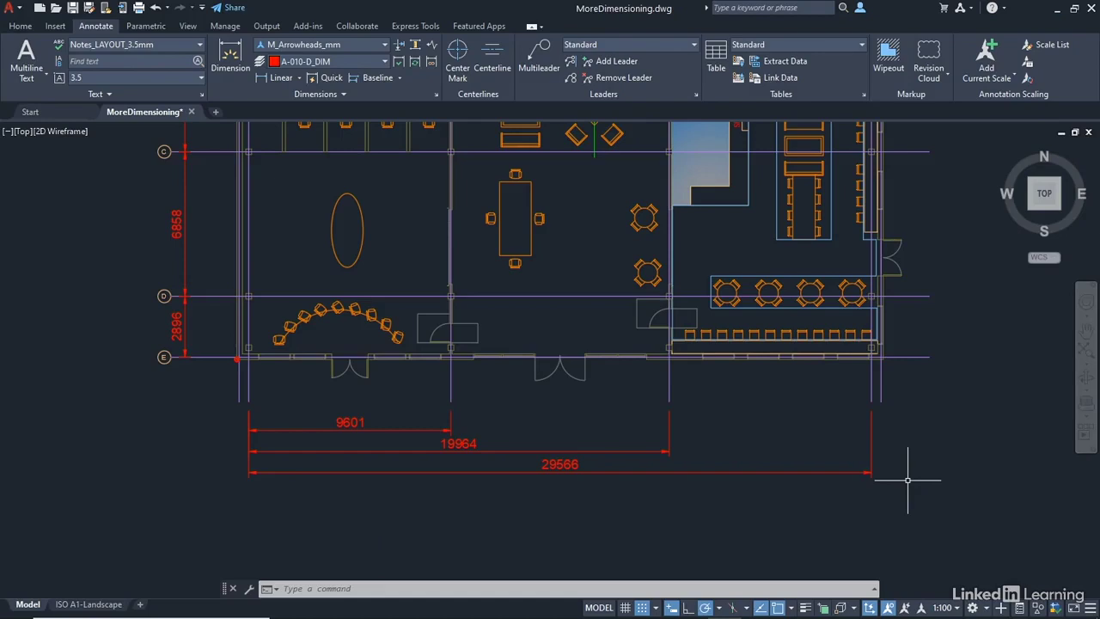
left_click(378, 429)
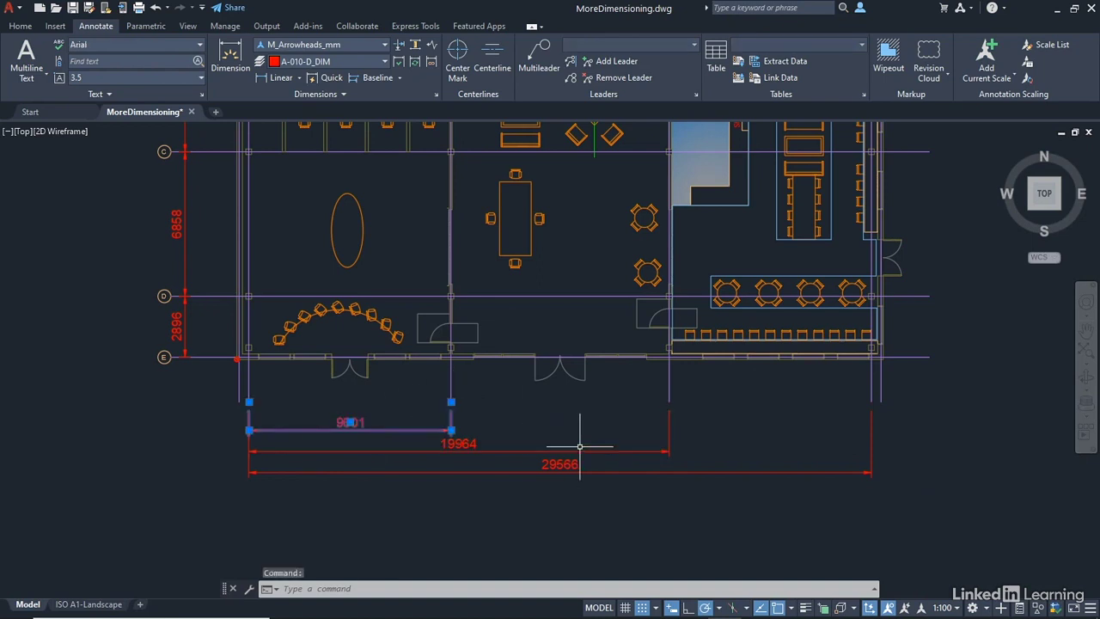
left_click(584, 450)
left_click(615, 470)
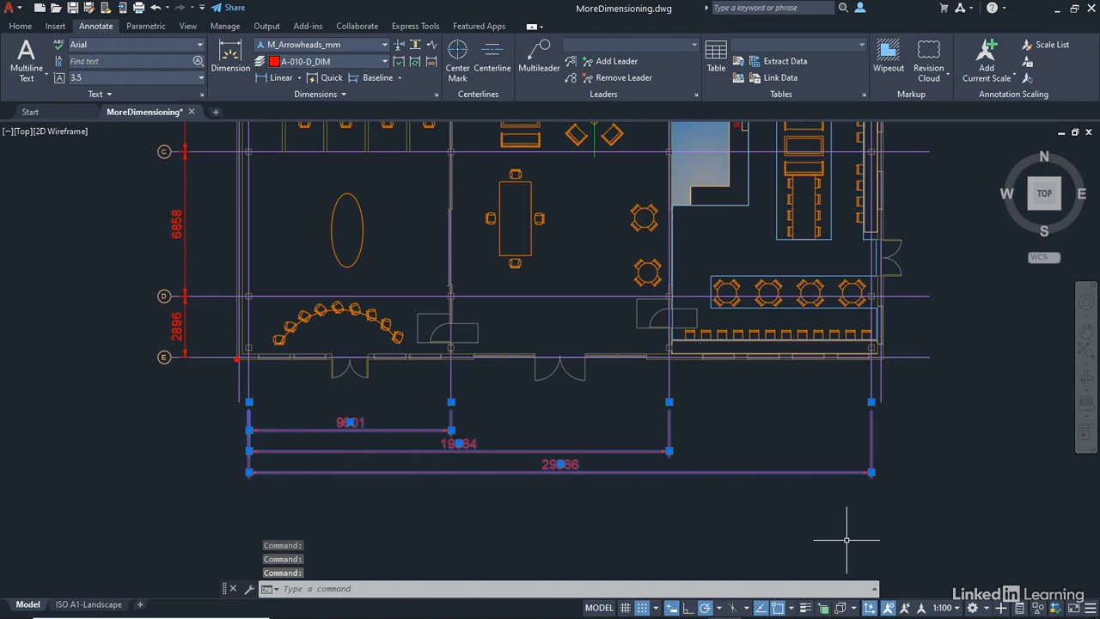
key("Escape")
key("Escape")
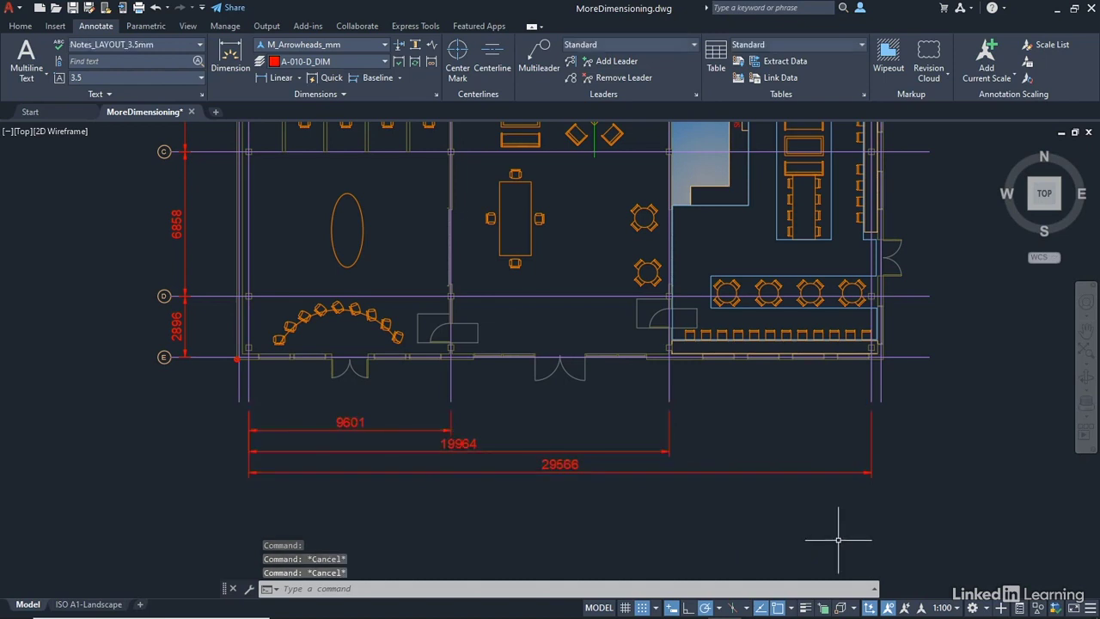